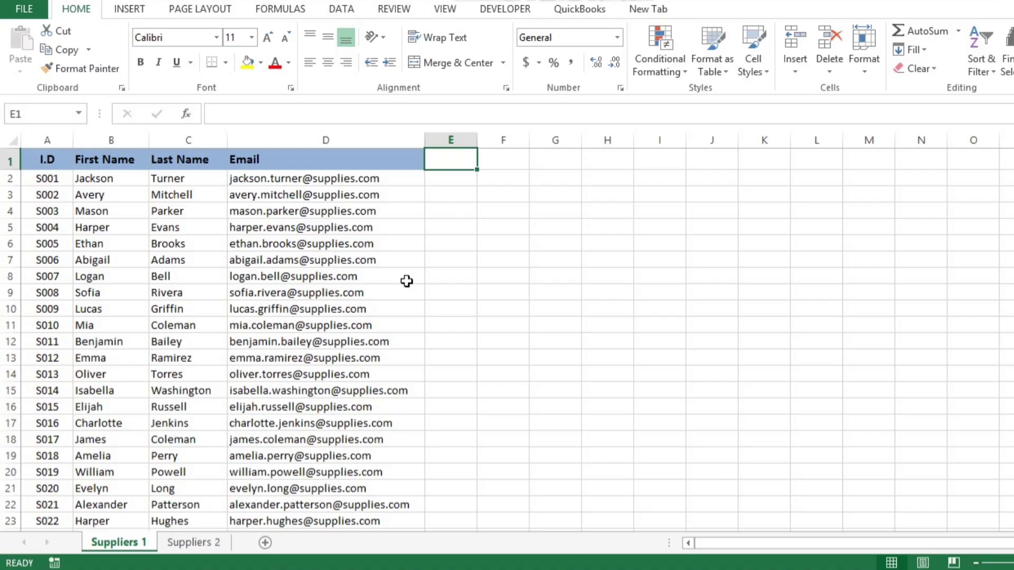
Step: Compare the supplier lists on the Suppliers 1 and Suppliers 2 sheets down to their last rows
click(206, 551)
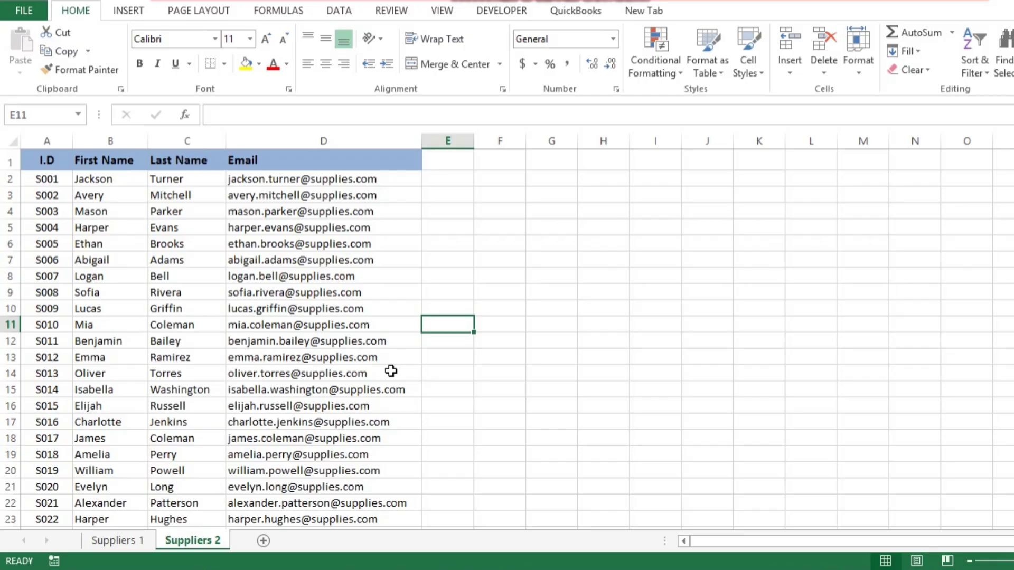
key(ctrl+Page_Up)
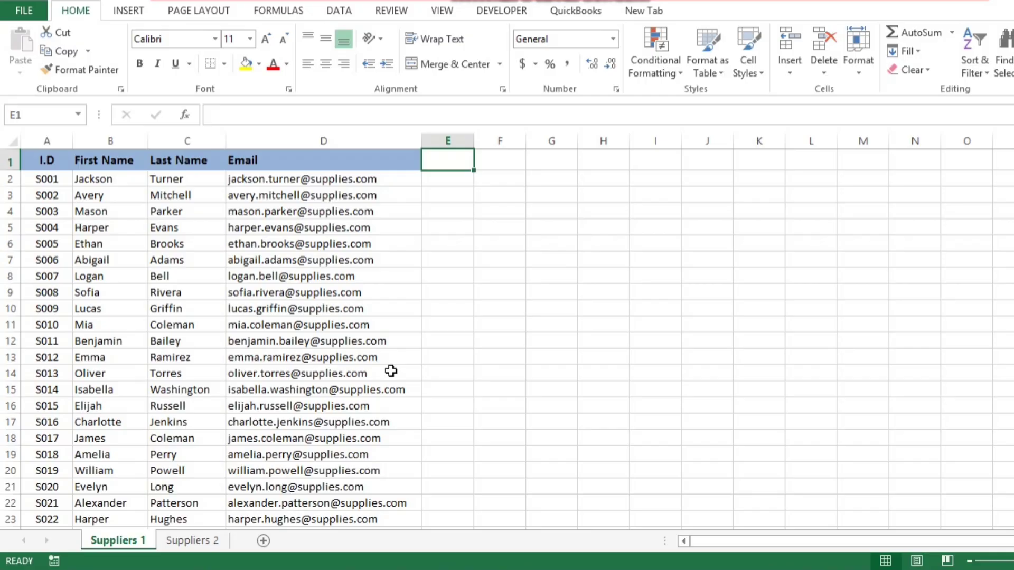
click(206, 539)
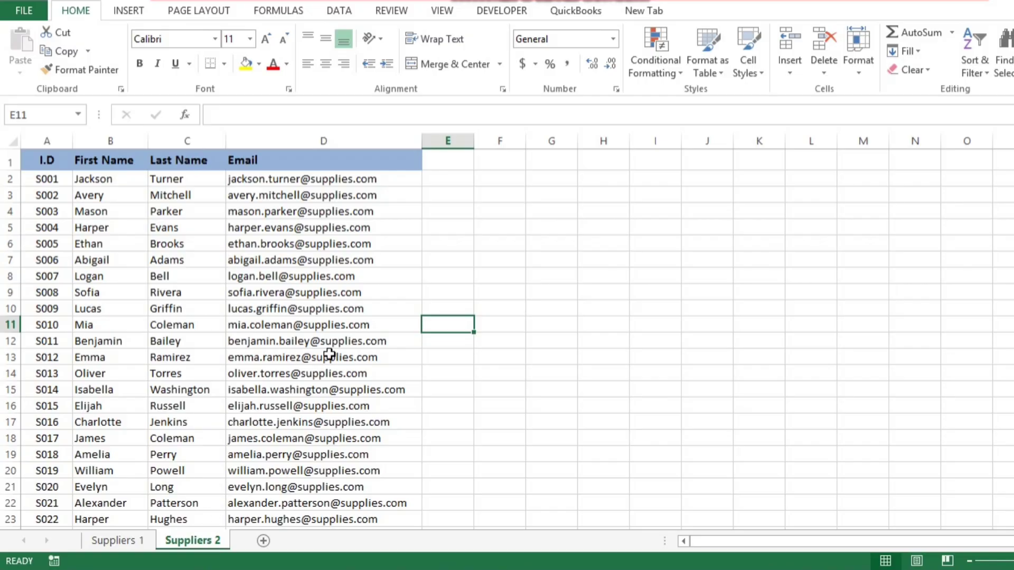
key(ctrl+Page_Up)
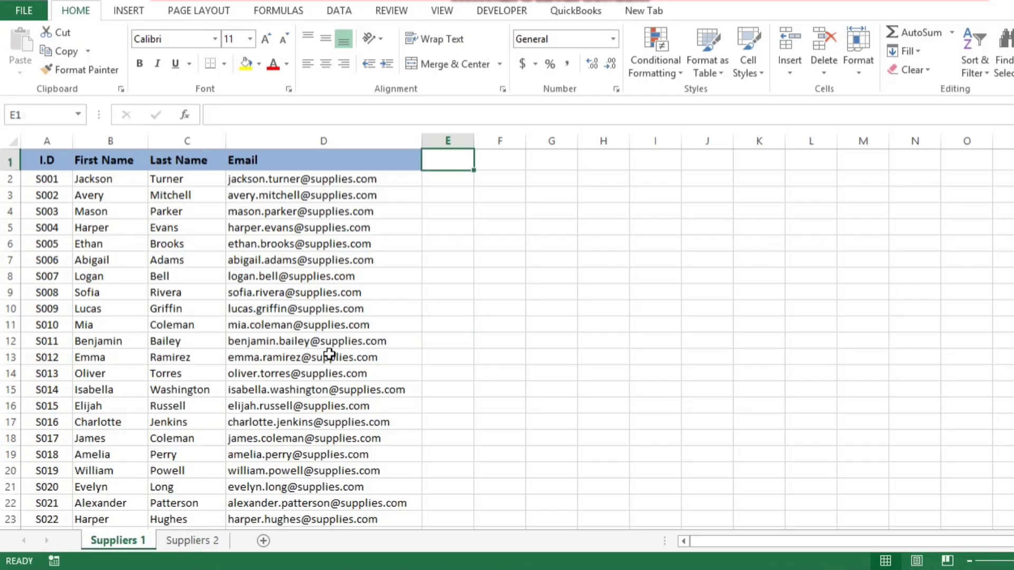
key(Page_Down)
key(Page_Down)
key(Page_Down)
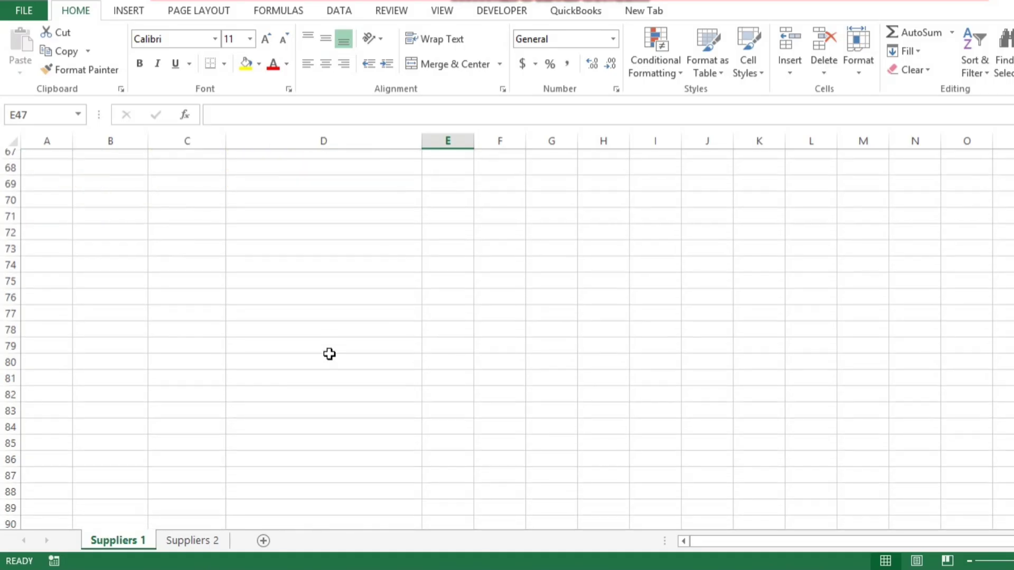
key(Page_Up)
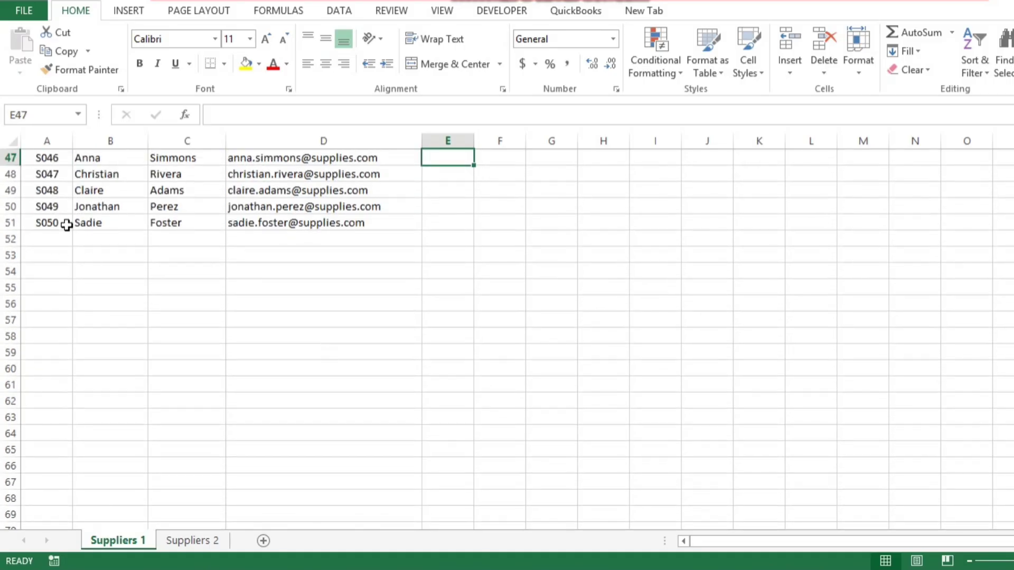
key(ctrl+Page_Down)
key(Page_Down)
key(Page_Down)
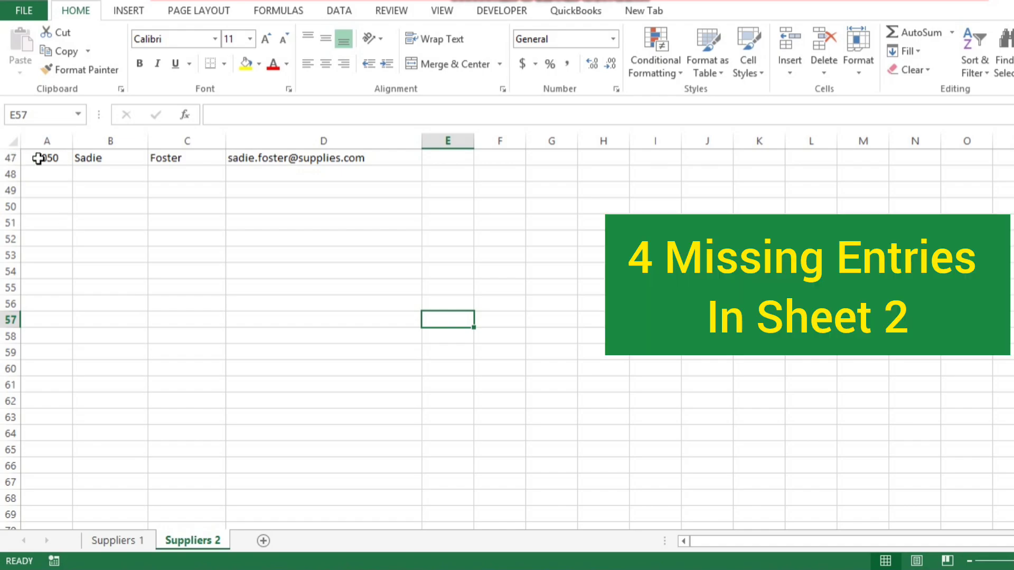
key(ctrl+Page_Up)
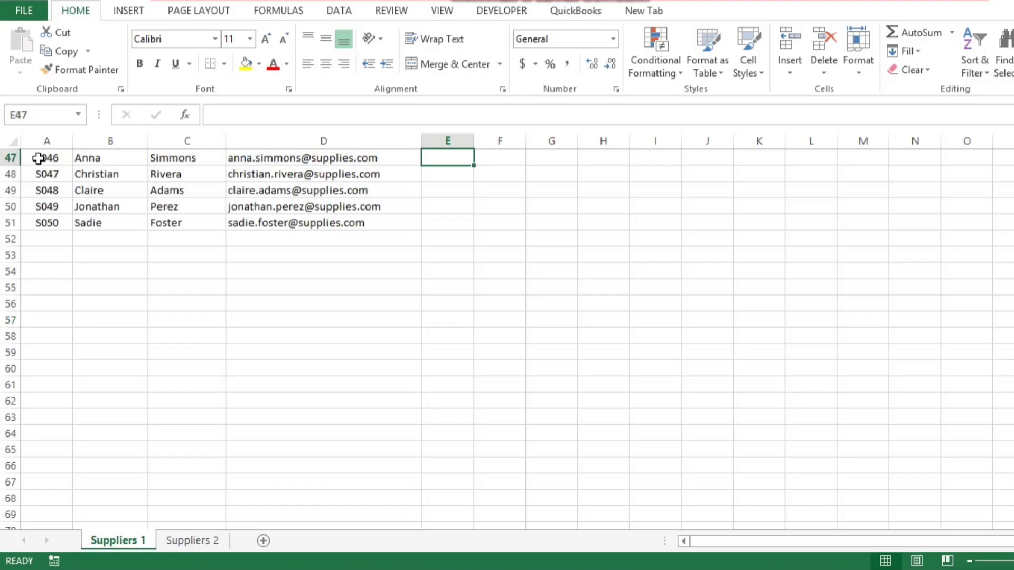
key(Page_Up)
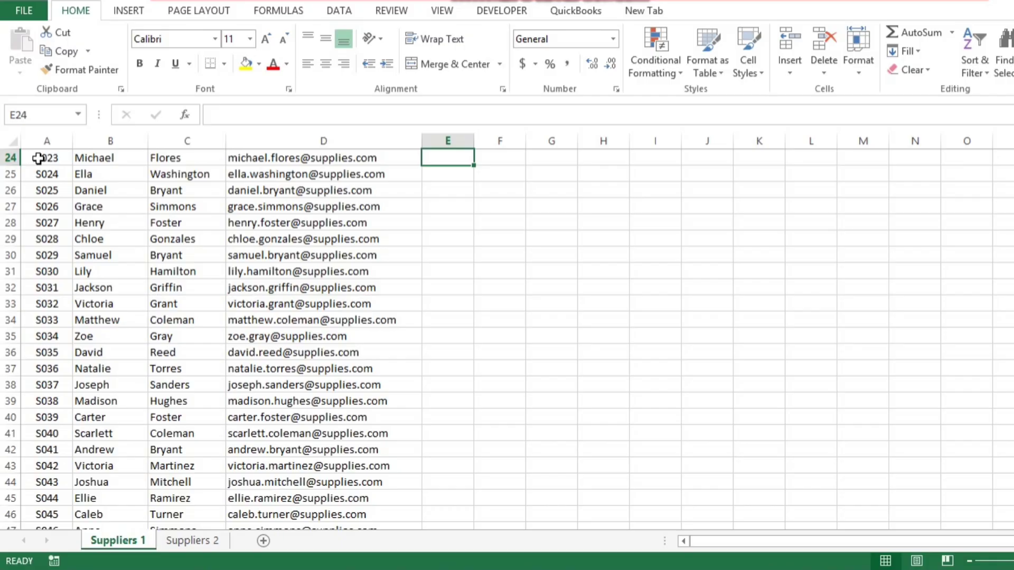
key(ctrl+Up)
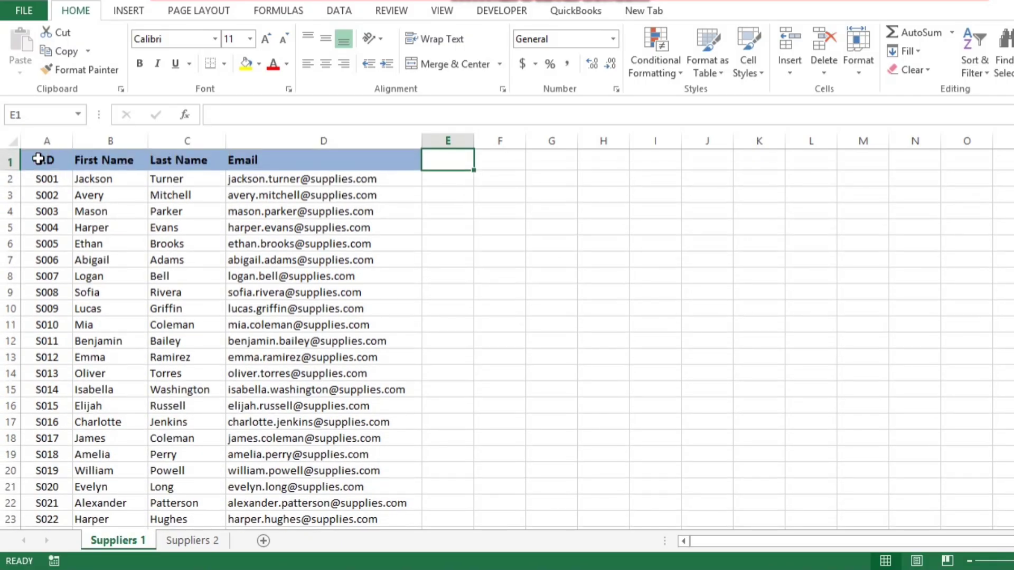
Step: Start a VLOOKUP formula in cell E2 of Suppliers 1 with A2 as the lookup value
click(445, 185)
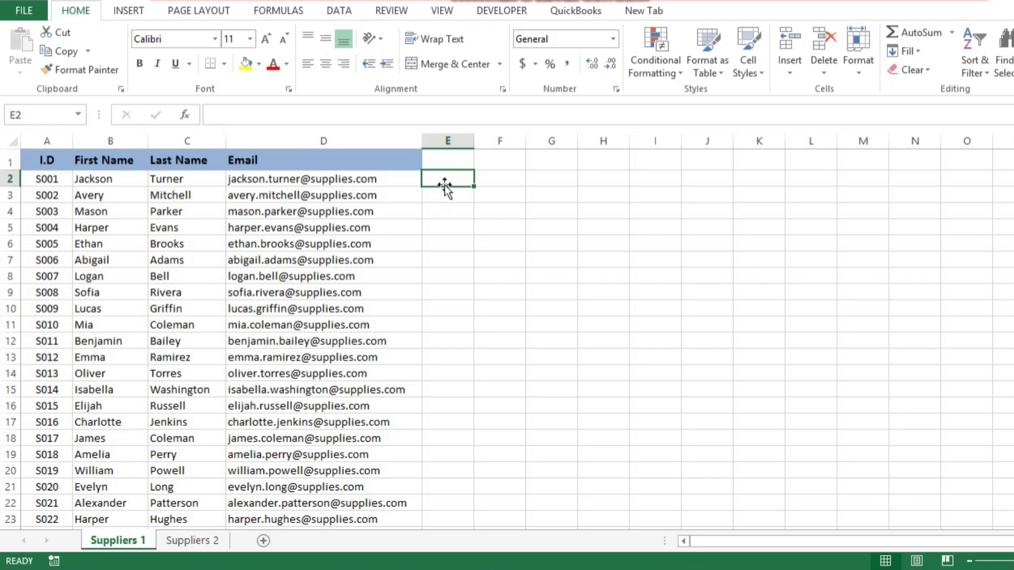
text(=)
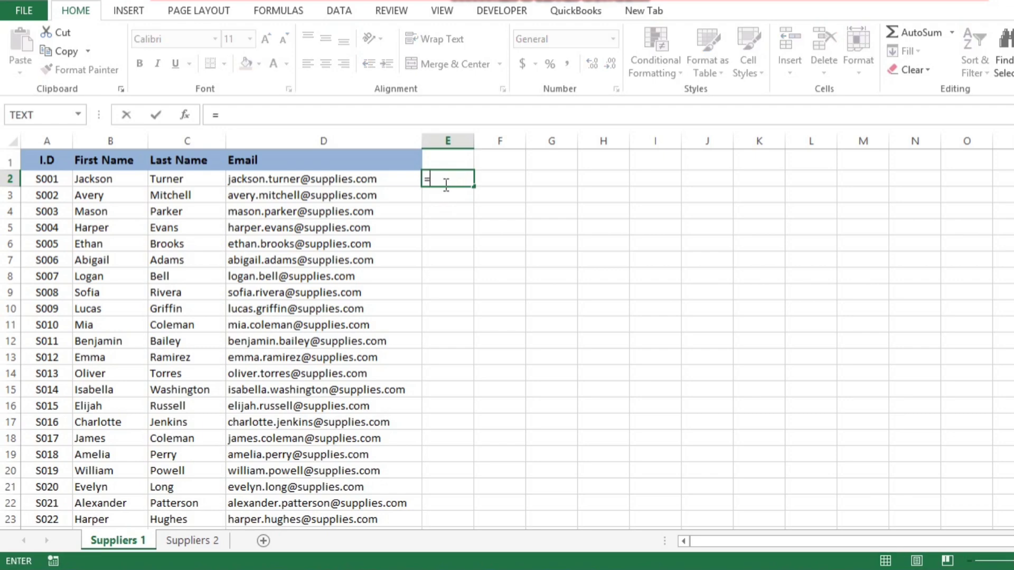
text(vlo)
key(Tab)
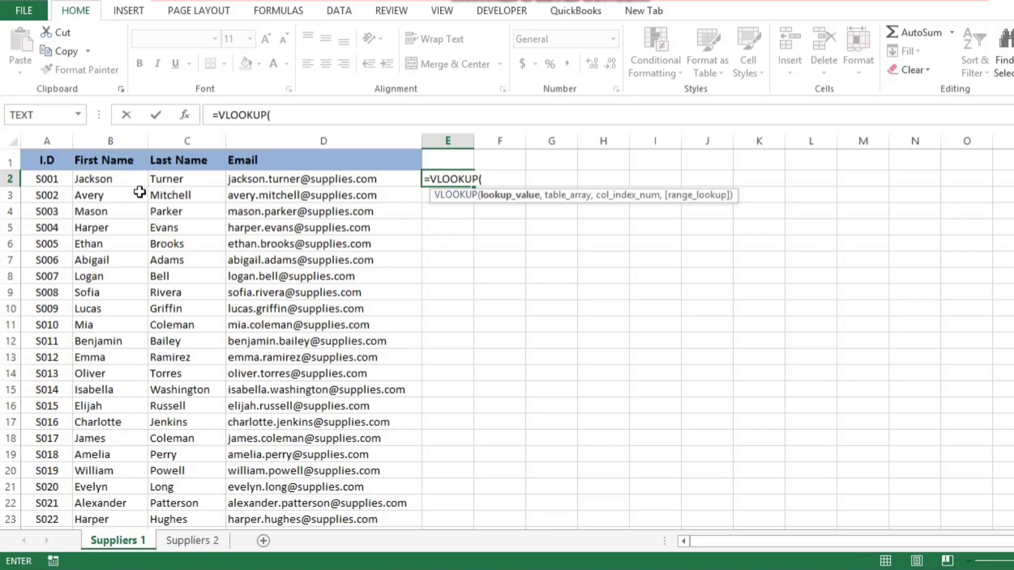
click(45, 181)
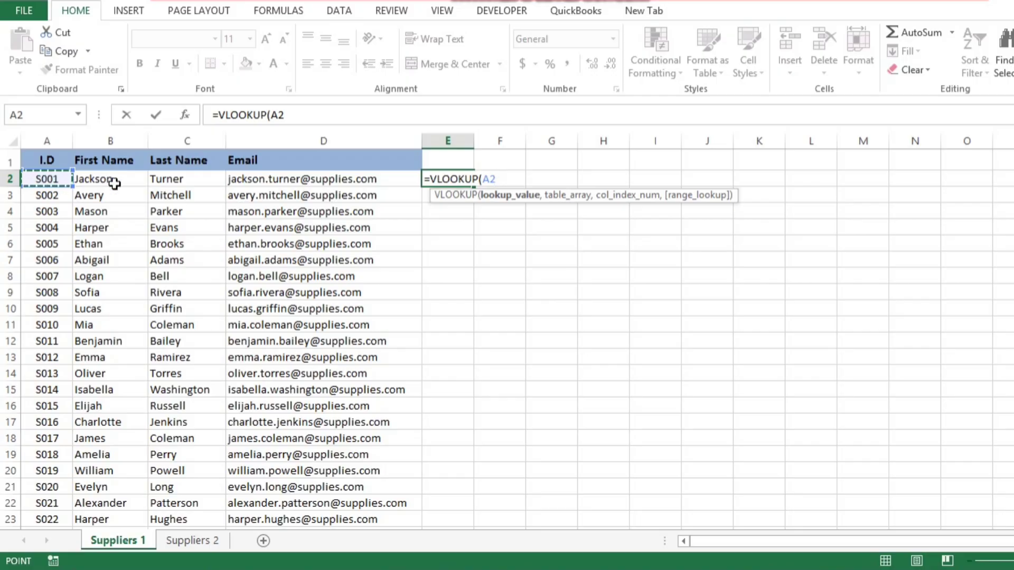
text(,)
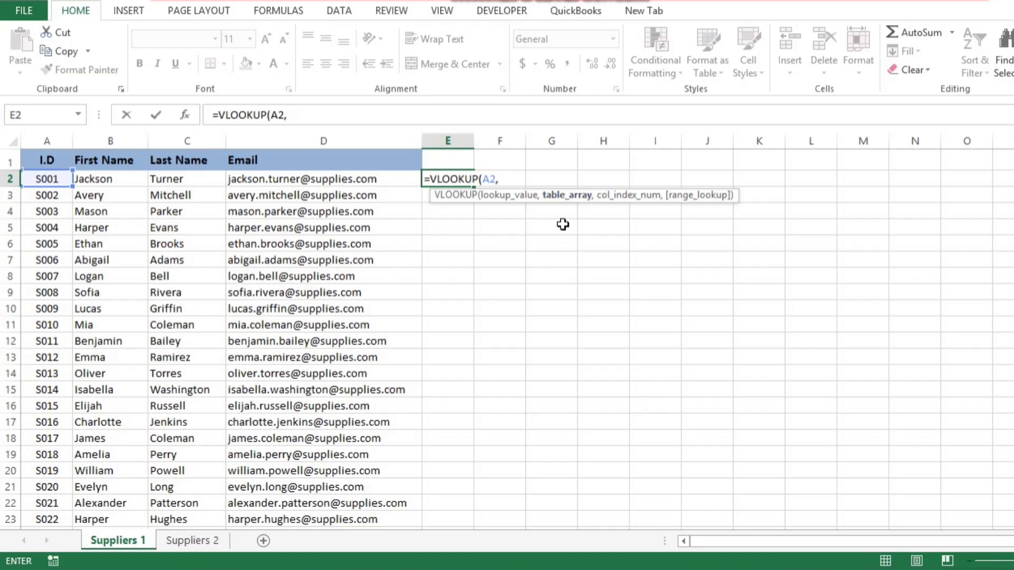
Step: Set the VLOOKUP table array to range A2:D47 on Suppliers 2, locked as absolute reference $A$2:$D$47
click(207, 537)
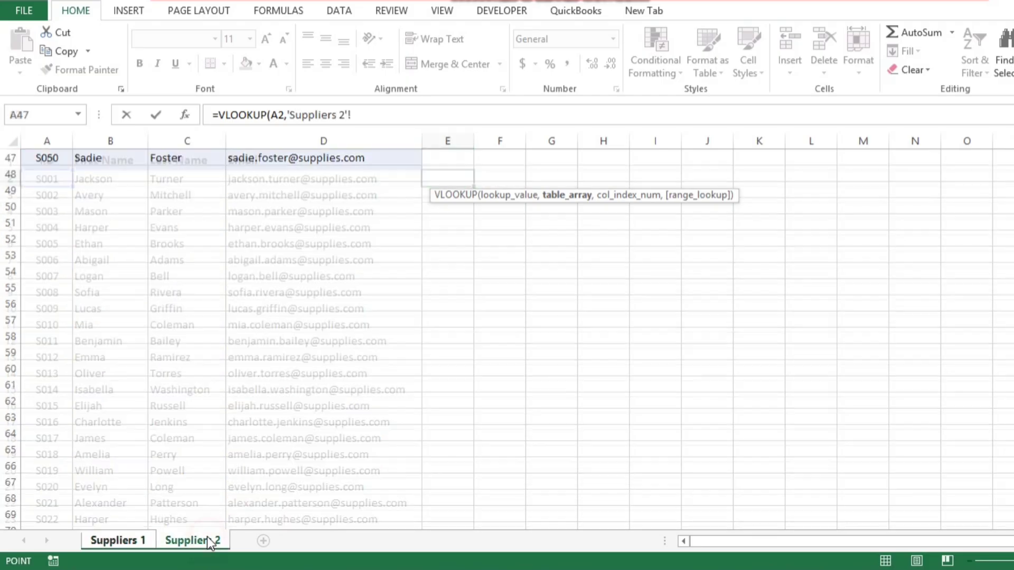
key(Page_Up)
key(Page_Up)
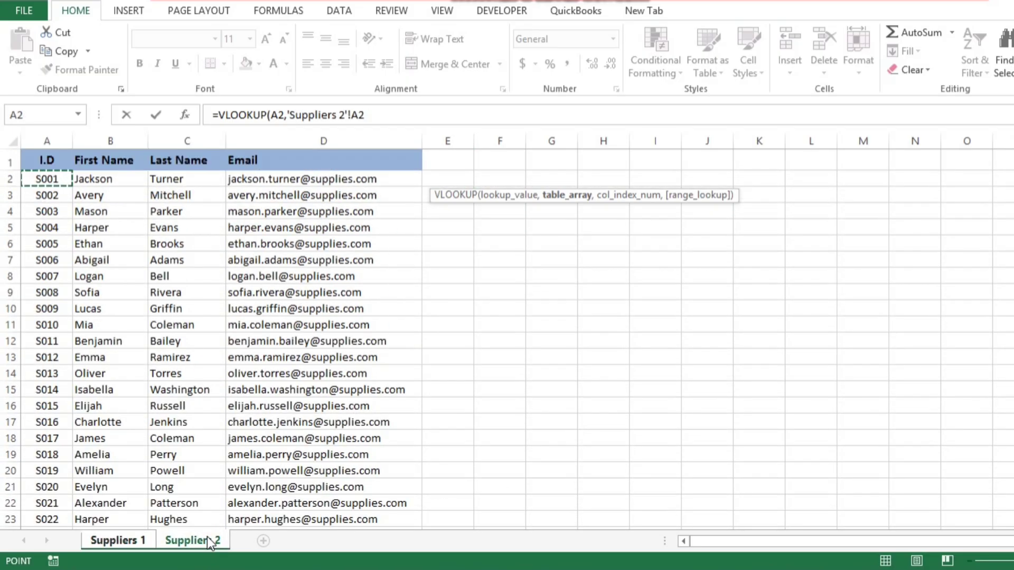
key(shift+Right)
key(shift+Right)
key(shift+Right)
key(shift+Right)
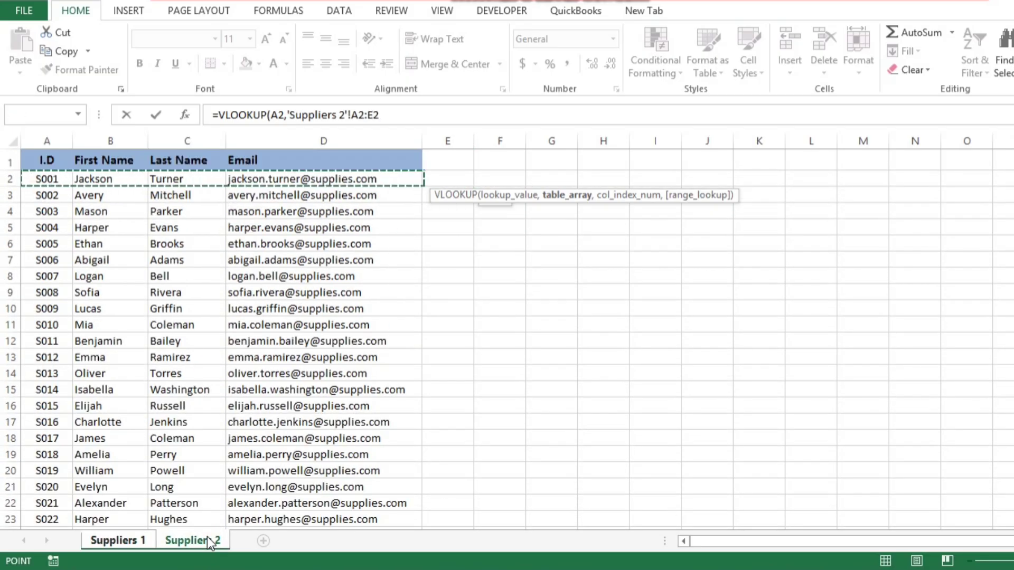
key(shift+Left)
key(shift+Down)
key(shift+Down)
key(shift+Down)
key(shift+Down)
key(shift+Down)
key(shift+Down)
key(shift+Down)
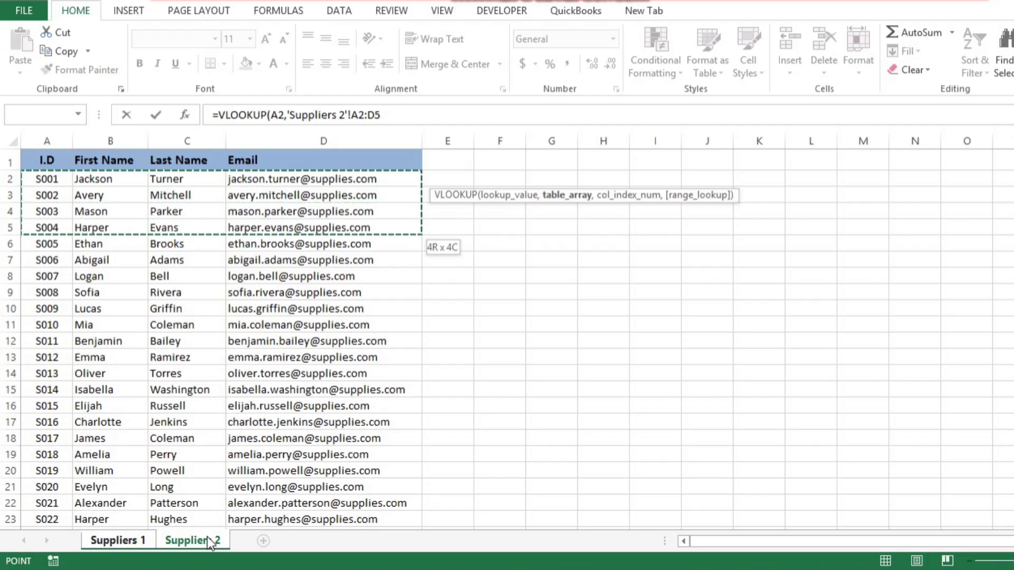
key(shift+Down)
key(shift+Down)
key(shift+Down)
key(shift+Down)
key(shift+Down)
key(shift+Down)
key(shift+Down)
key(shift+Down)
key(shift+Down)
key(shift+Down)
key(shift+Down)
key(shift+Down)
key(shift+Down)
key(shift+Down)
key(shift+Down)
key(shift+Down)
key(shift+Down)
key(shift+Down)
key(shift+Down)
key(shift+Down)
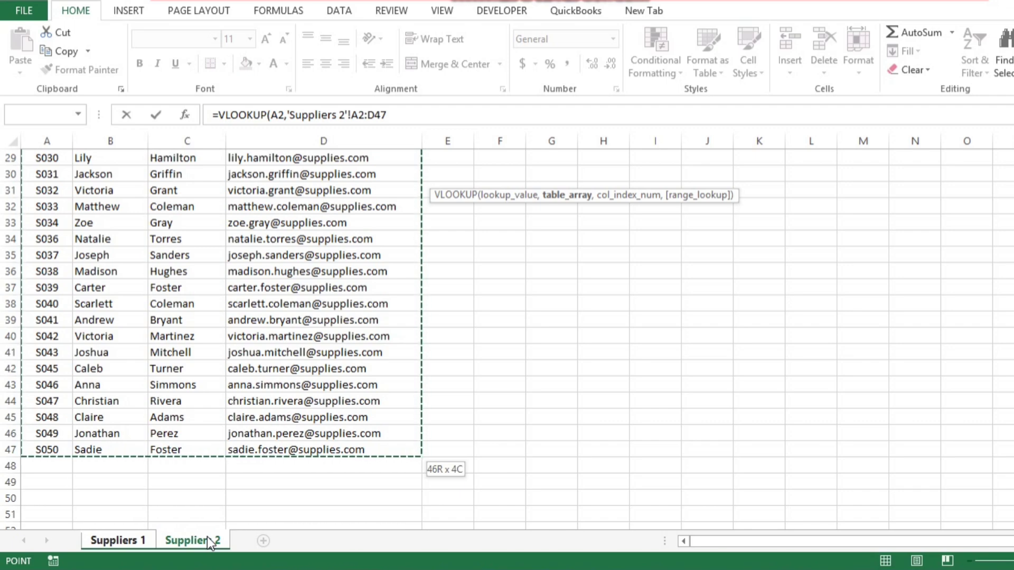
key(F4)
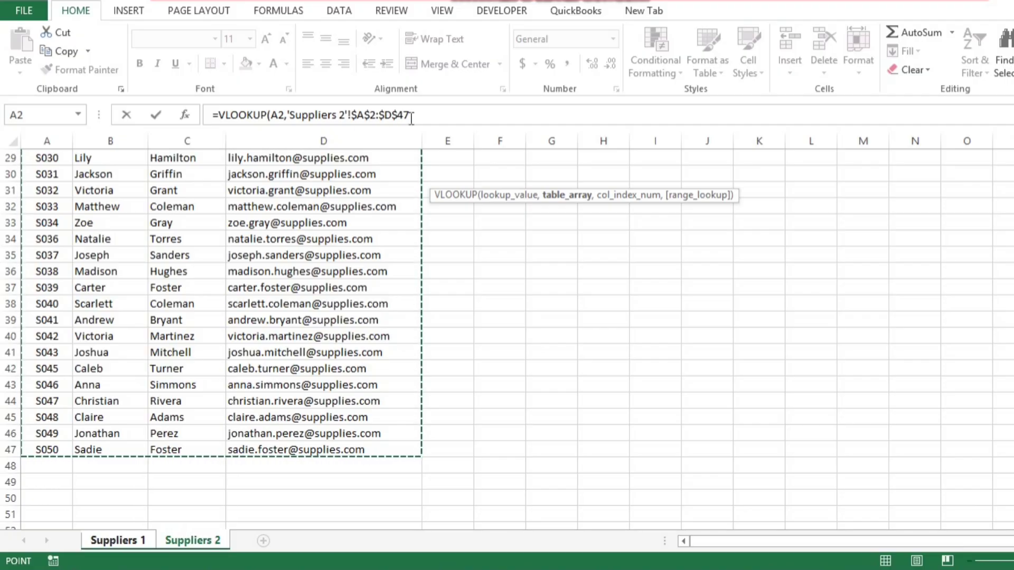
Step: Complete the VLOOKUP with column index 1 and FALSE for an exact match, and fill the formula down column E through the last supplier
text(,)
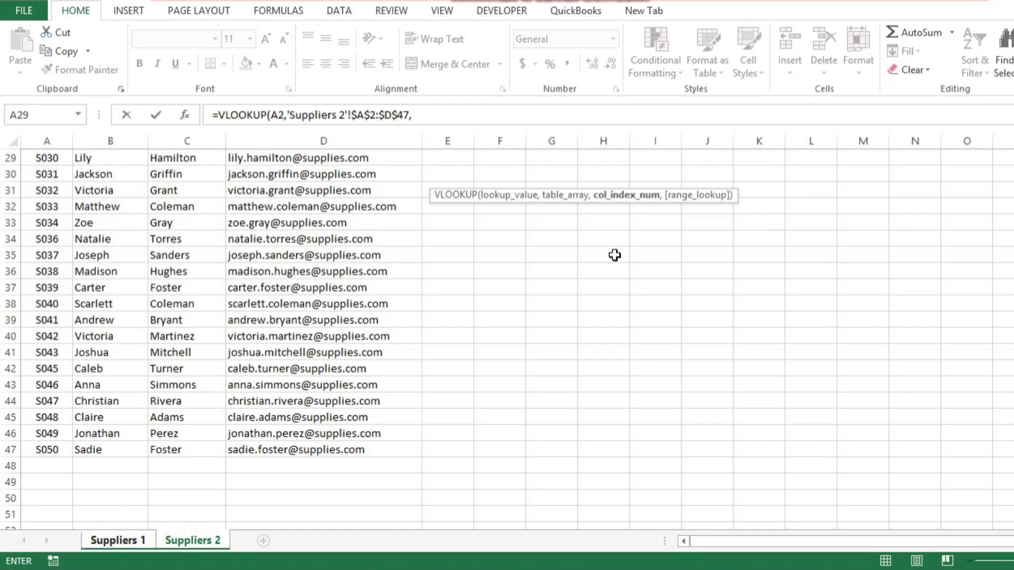
text(1,)
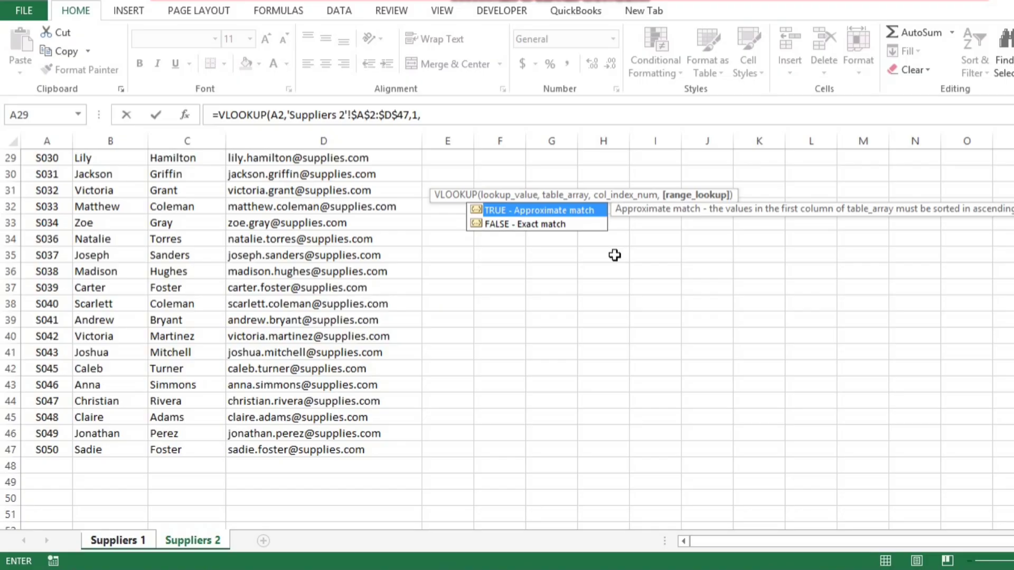
text(false))
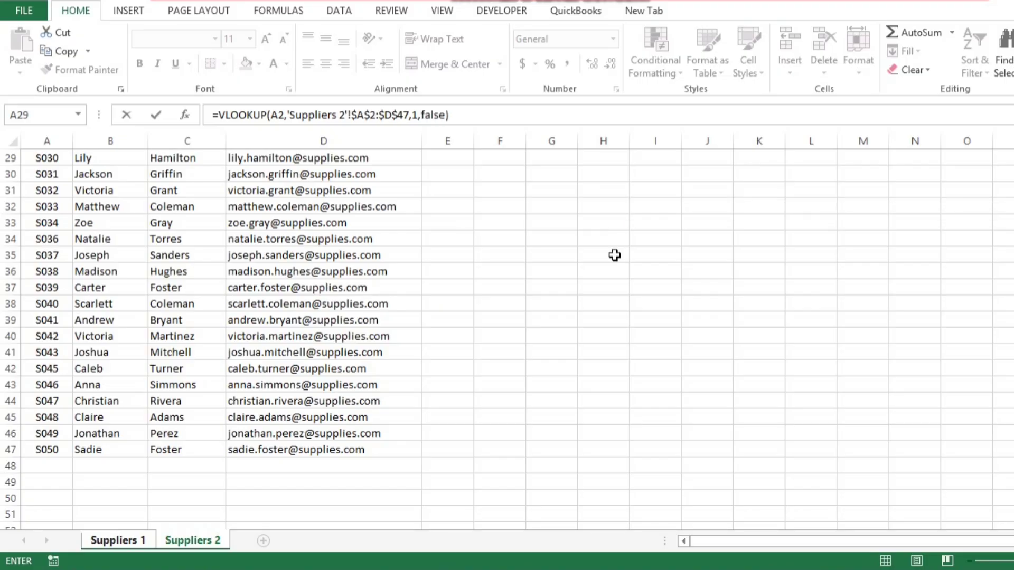
key(Return)
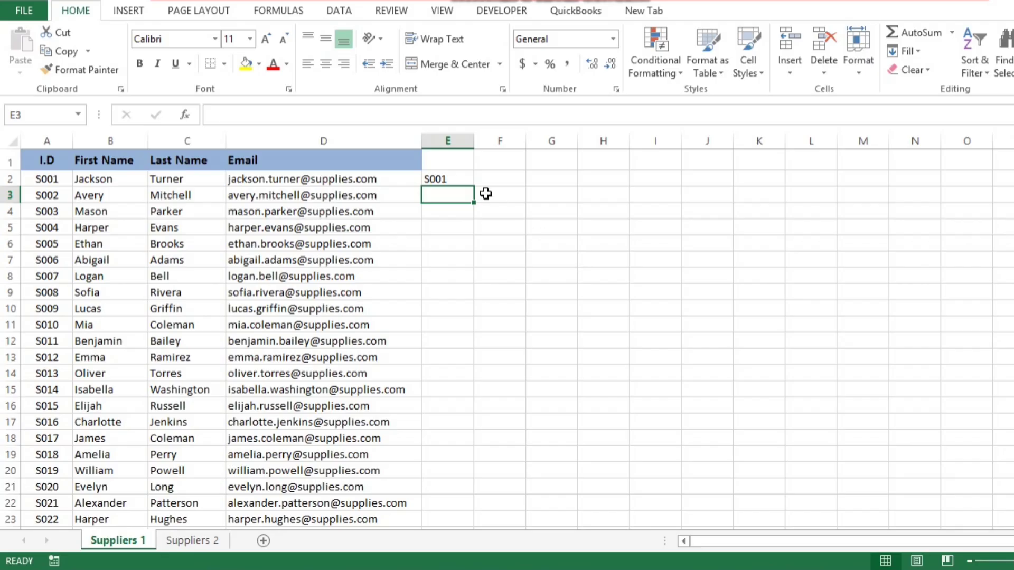
click(457, 178)
double_click(473, 187)
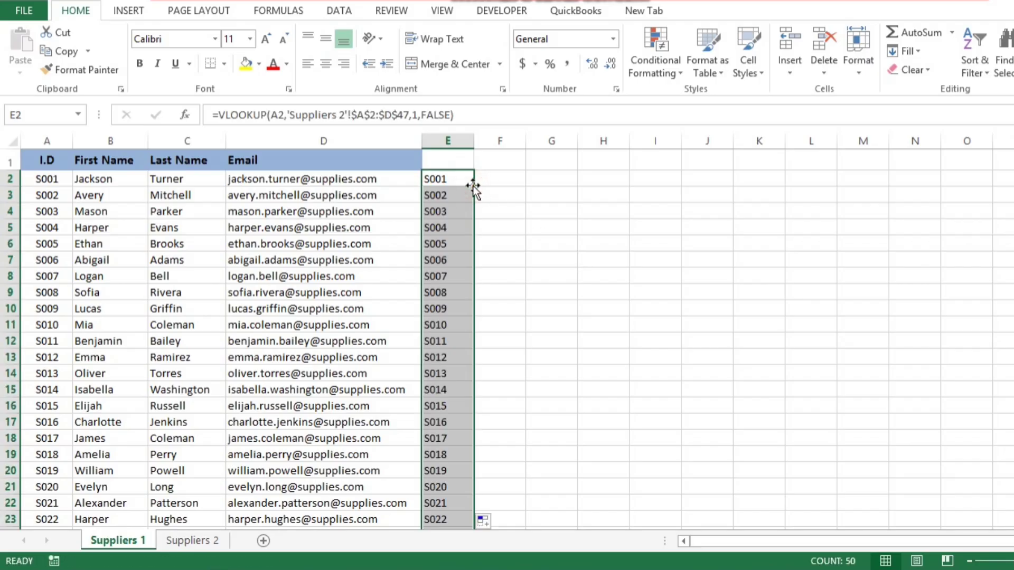
Step: Examine the VLOOKUP results in column E down to the end of the supplier list for IDs without a match
scroll(473, 186, down, 7)
click(471, 179)
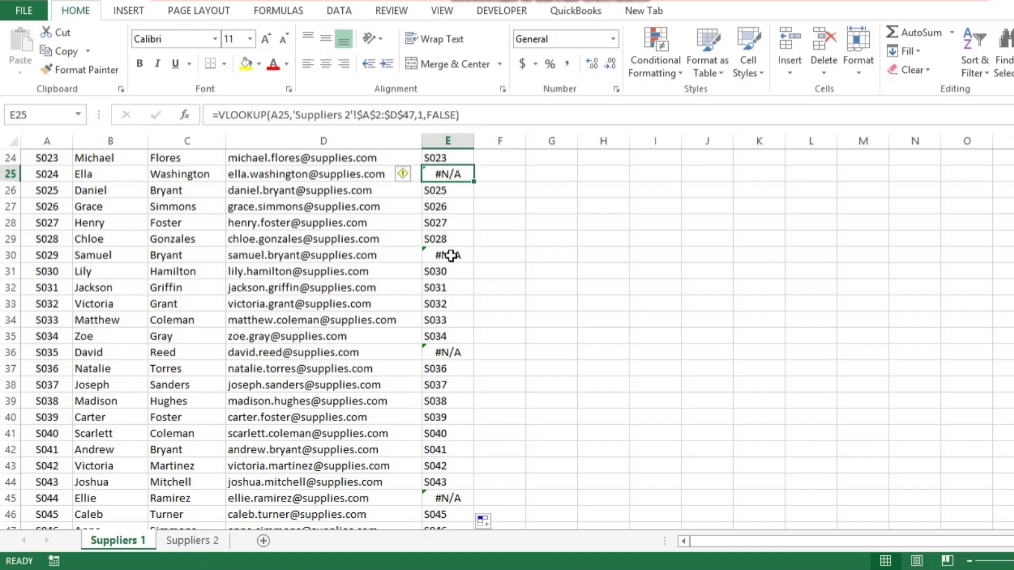
key(Down)
key(Down)
key(Down)
key(Down)
key(Down)
key(Down)
key(Down)
key(Down)
key(Down)
key(Down)
key(Down)
key(Down)
key(Down)
key(Down)
key(Down)
key(Down)
key(Down)
key(Down)
key(Down)
key(Down)
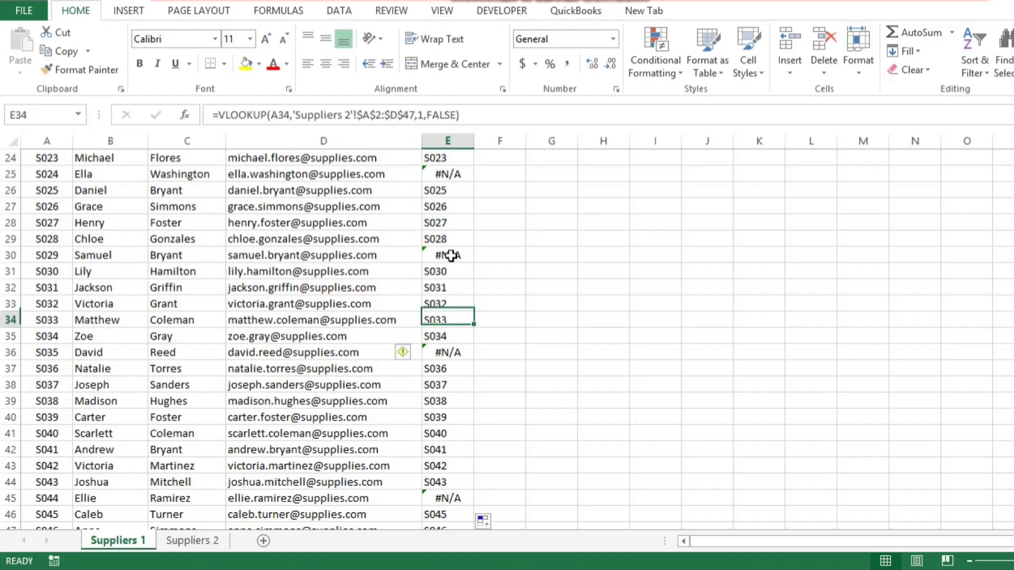
key(Down)
key(Down)
key(Down)
key(Down)
key(Down)
key(Down)
key(Down)
key(Down)
key(Down)
key(Down)
key(Down)
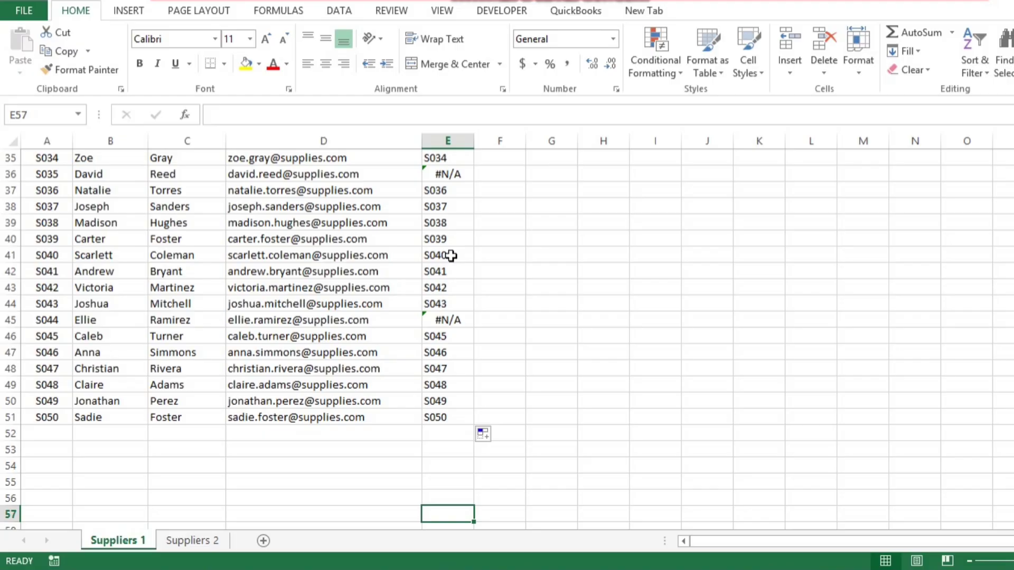
Step: Wrap the VLOOKUP formula in cell E2 in an ISNA function and fill it down column E through the last supplier
scroll(450, 256, up, 10)
click(451, 256)
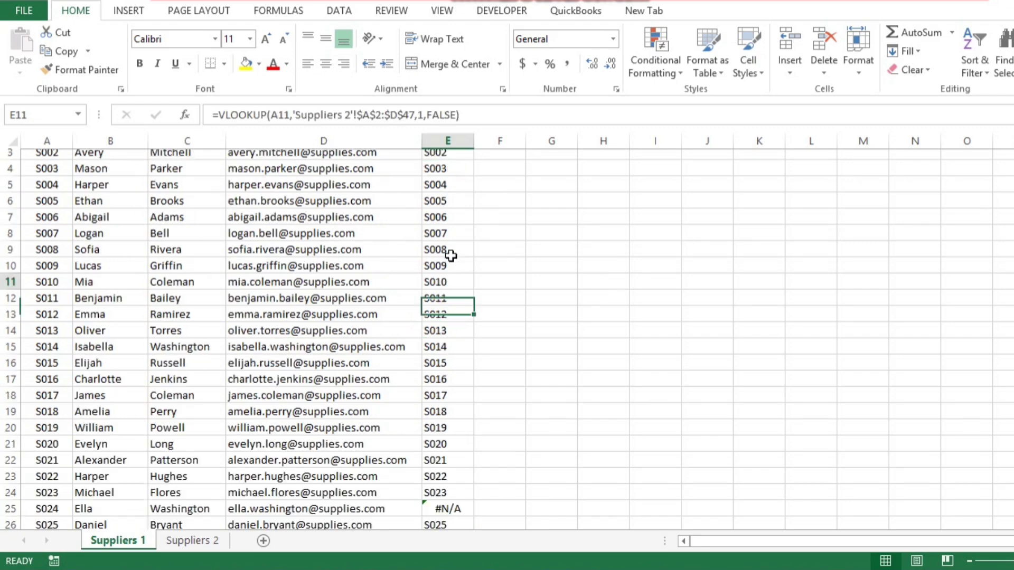
scroll(451, 256, up, 1)
click(454, 178)
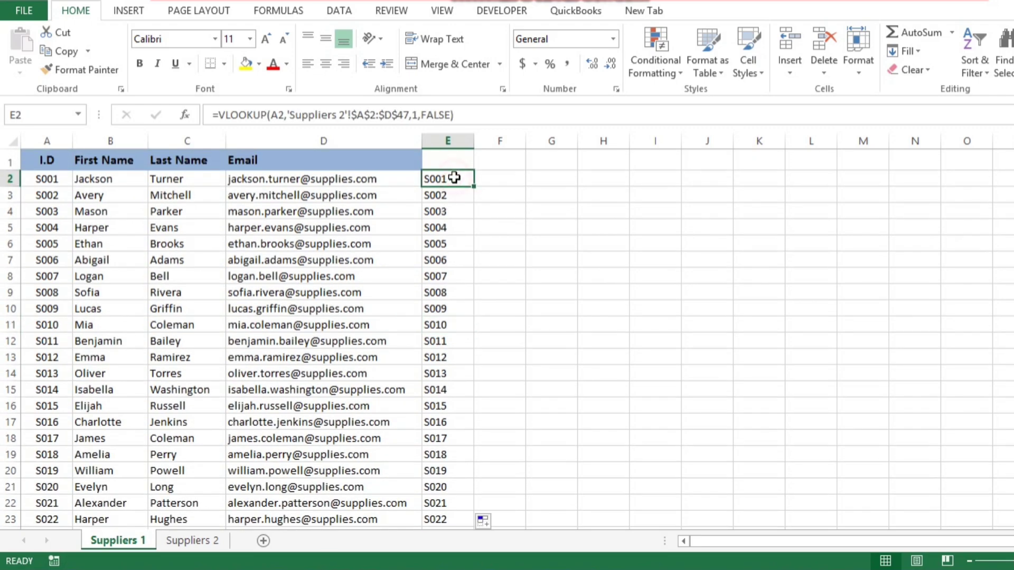
double_click(454, 178)
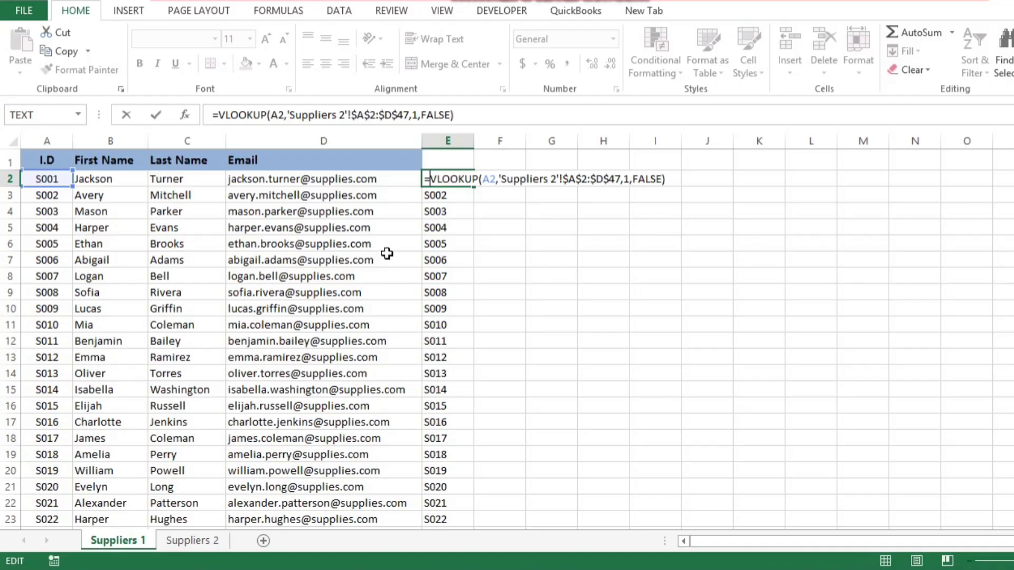
text(isna)
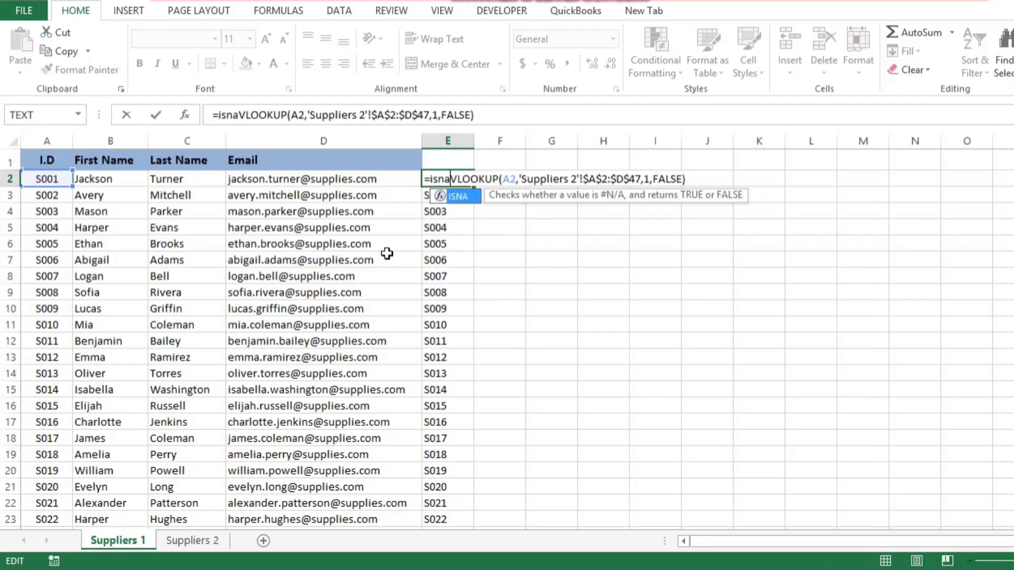
text(()
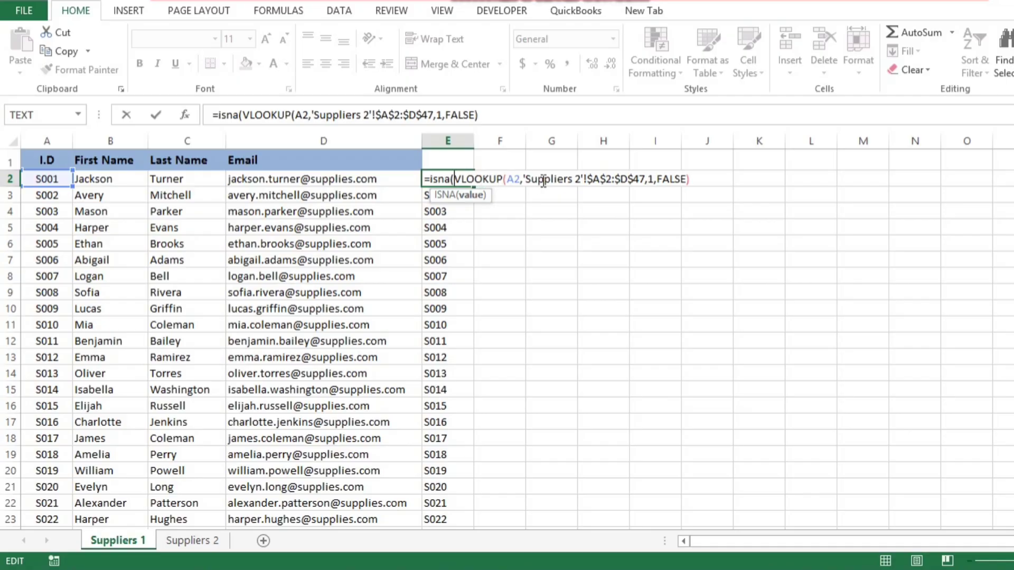
click(693, 179)
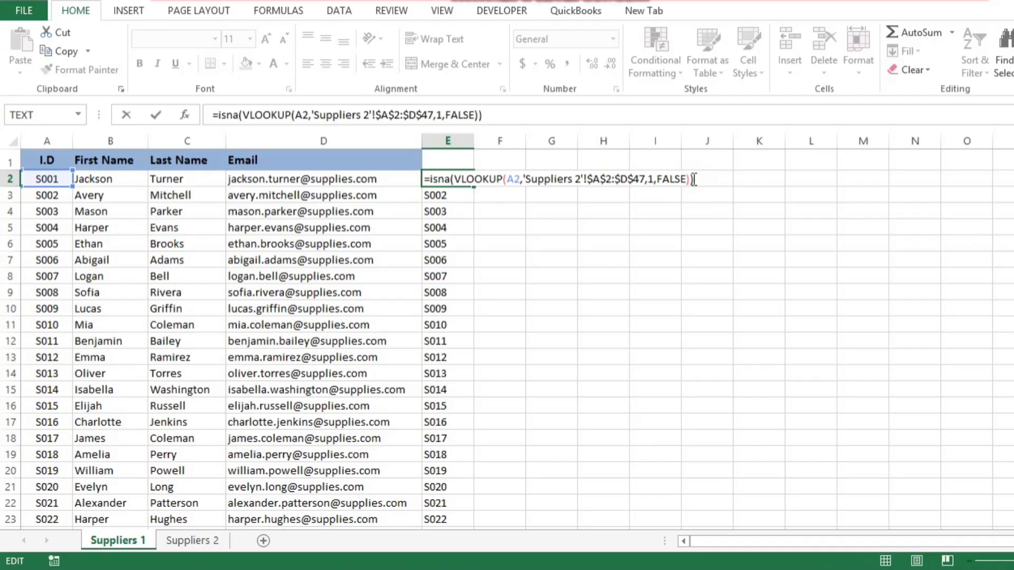
text())
key(ctrl+Return)
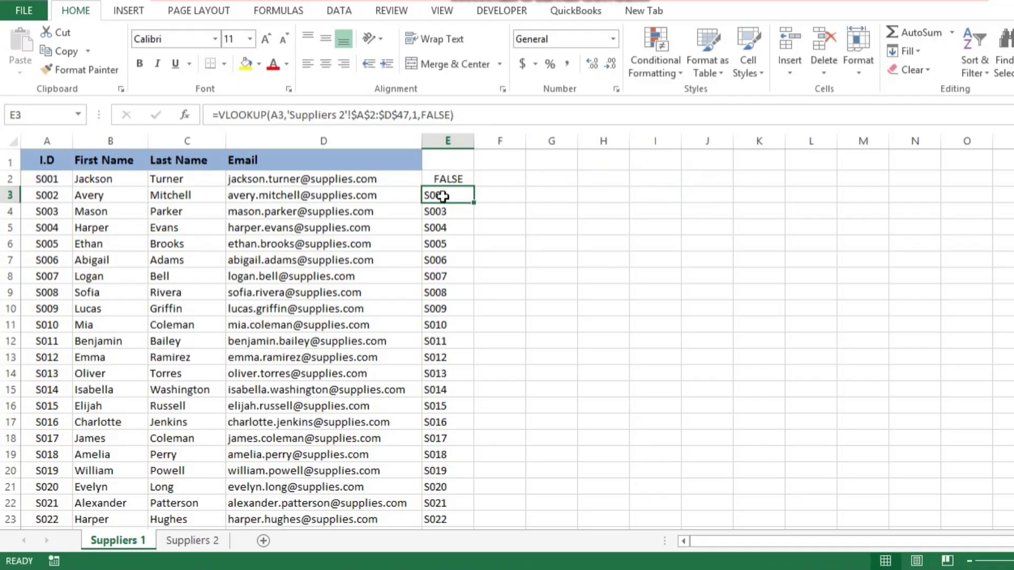
click(457, 180)
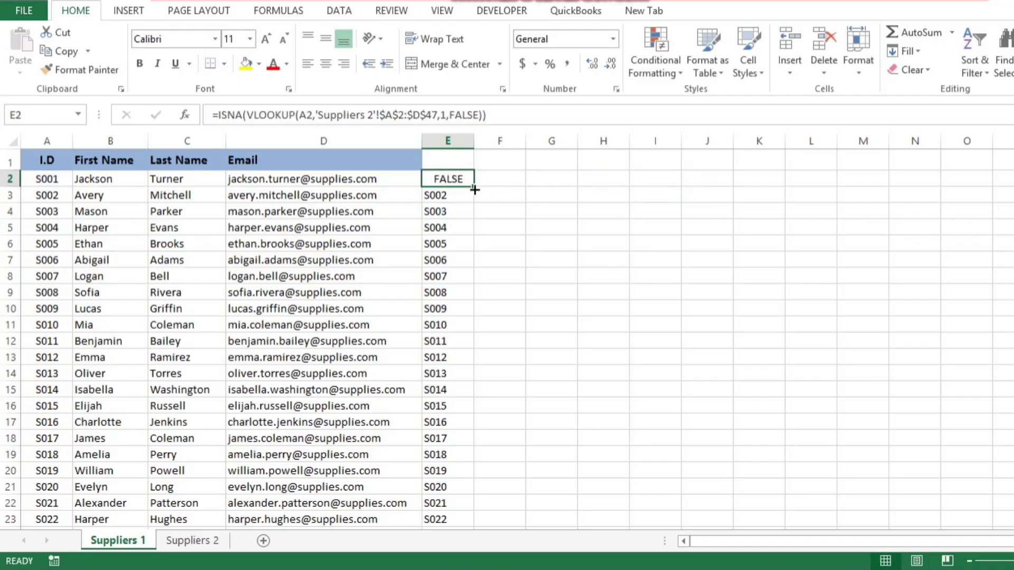
double_click(473, 187)
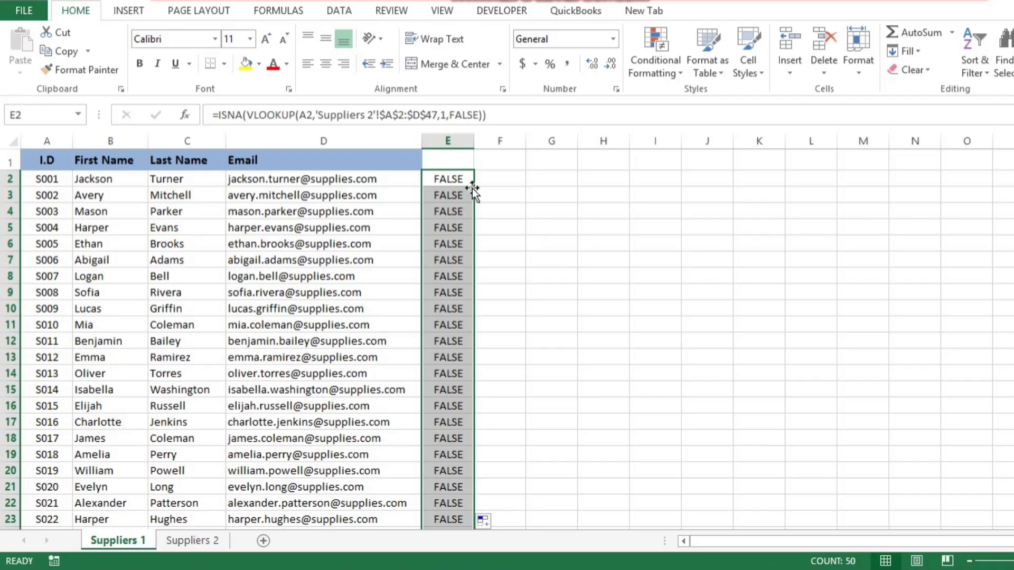
Step: Examine the ISNA results down column E for suppliers that return TRUE
key(Down)
key(Down)
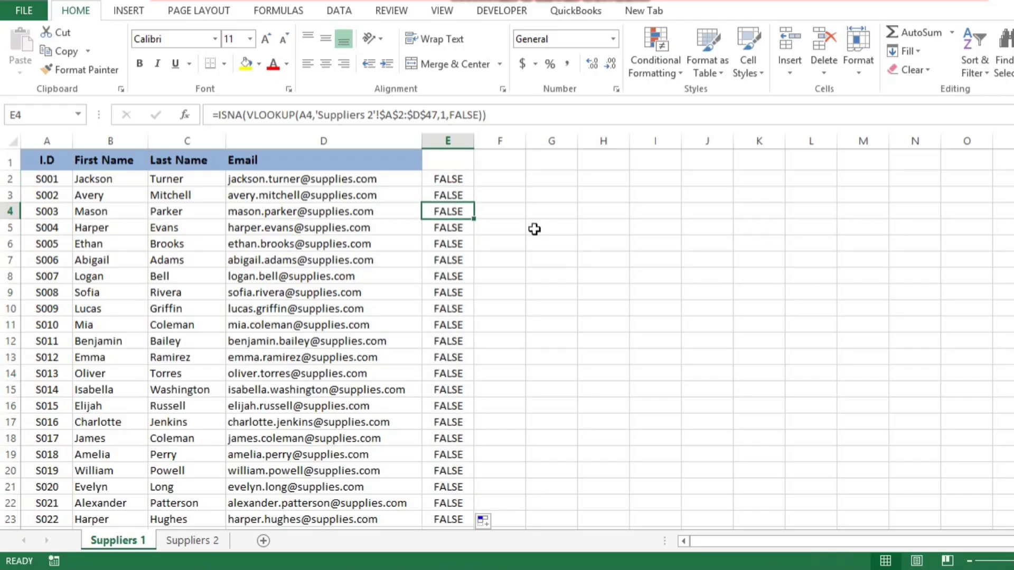
key(Down)
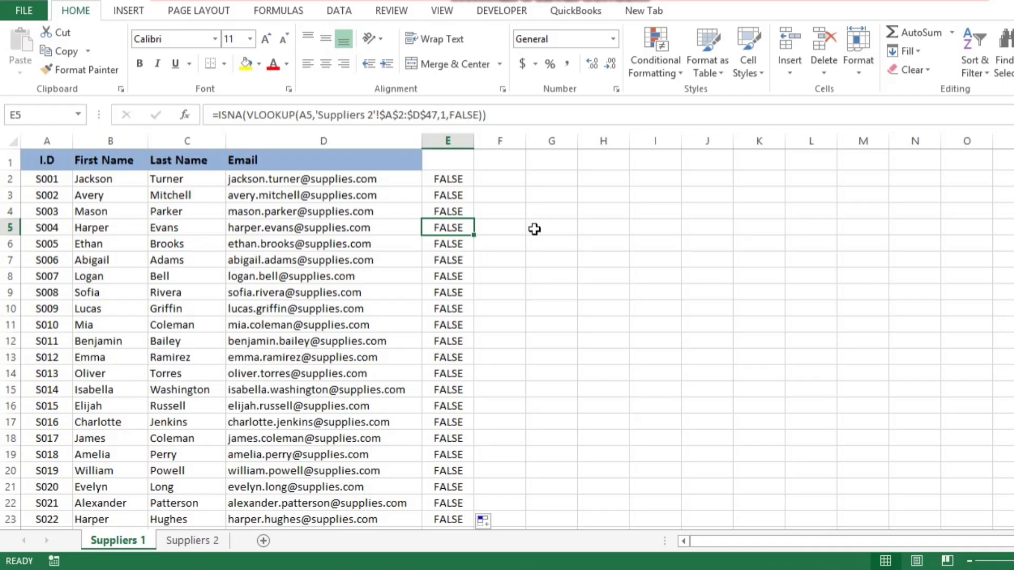
key(Down)
key(Down)
key(Down)
key(Down)
key(Down)
key(Down)
key(Down)
key(Down)
key(Down)
key(Down)
key(Down)
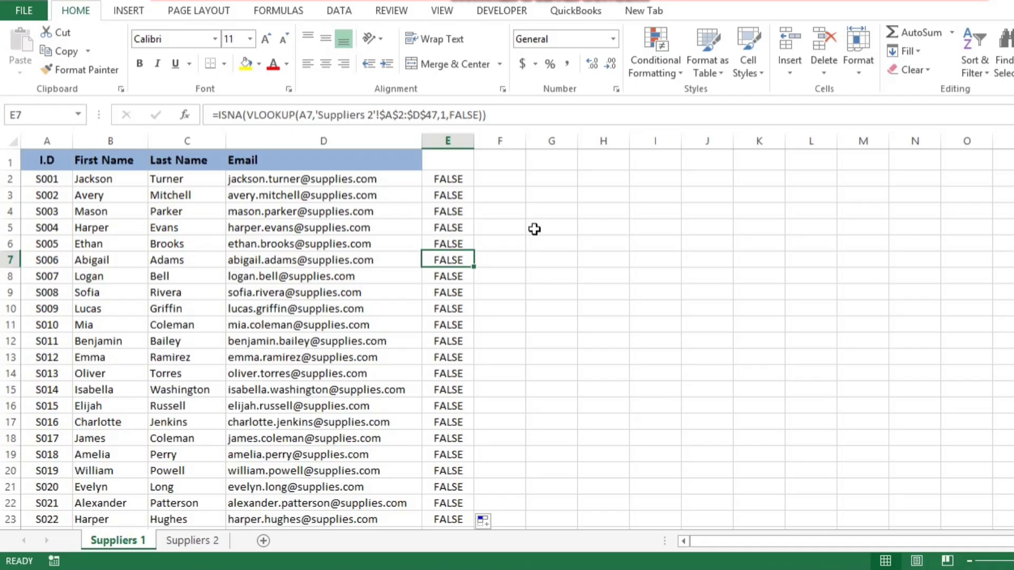
key(Down)
key(Down)
key(Down)
key(Down)
key(Down)
key(Down)
key(Down)
key(Down)
key(Down)
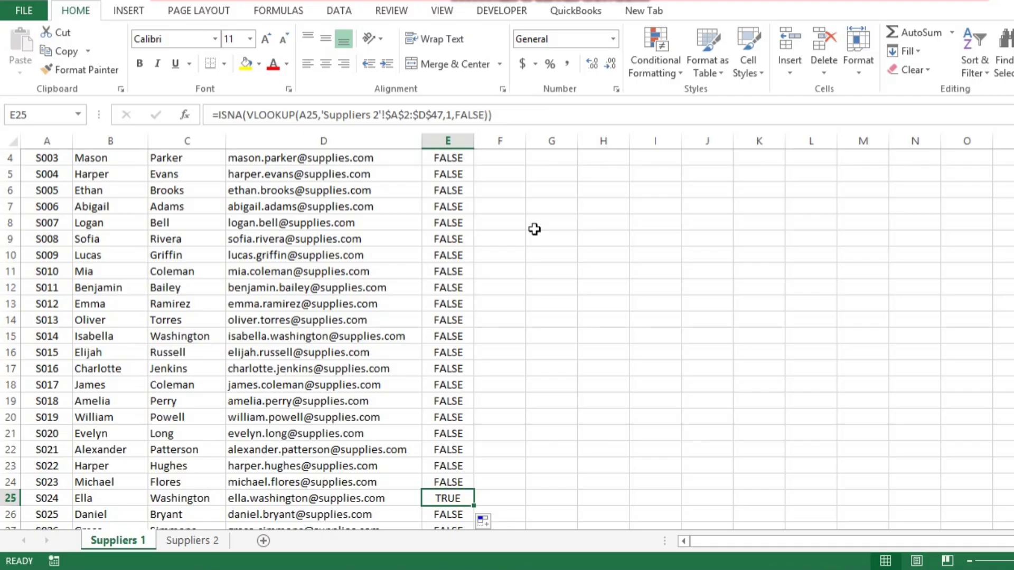
key(Page_Down)
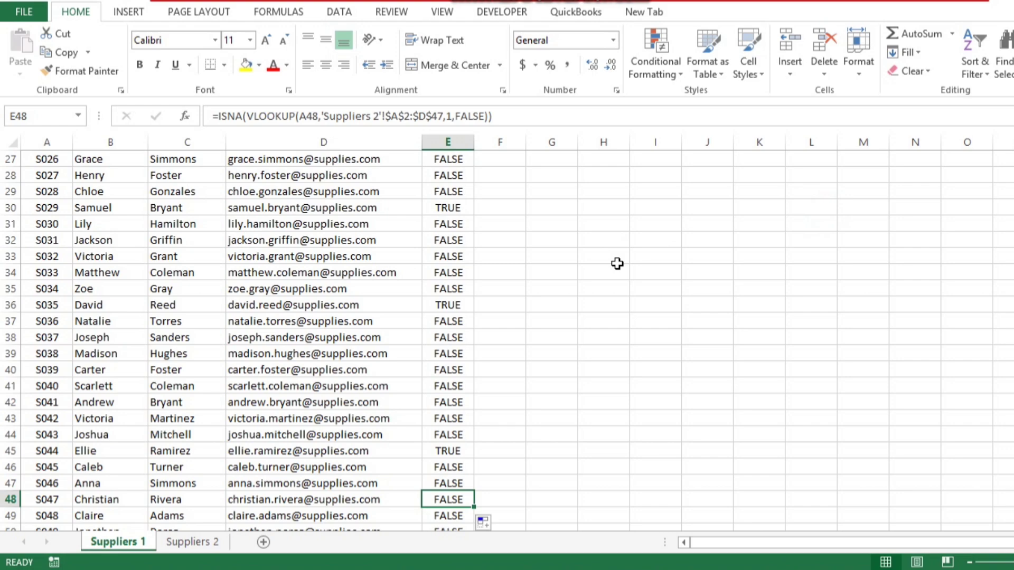
Step: Nest the ISNA formula in cell E2 inside an IF function with "Not Found" as the value if true
key(Page_Up)
key(Page_Up)
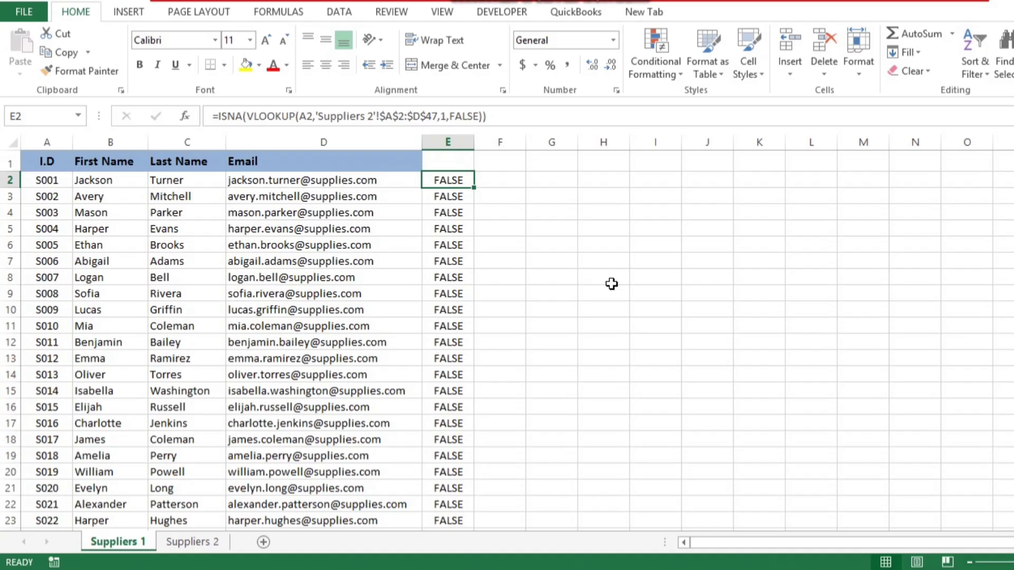
key(Down)
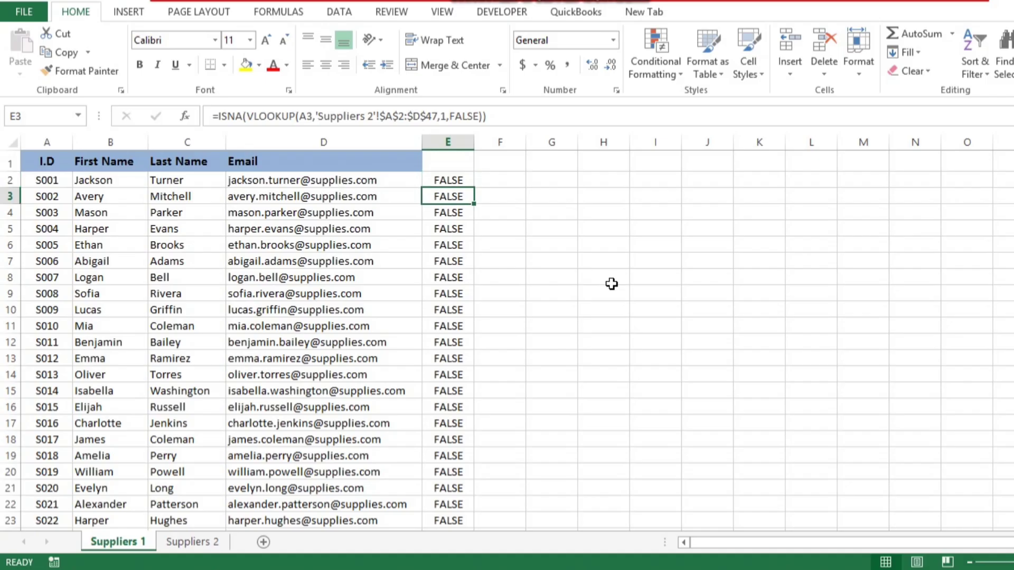
key(Up)
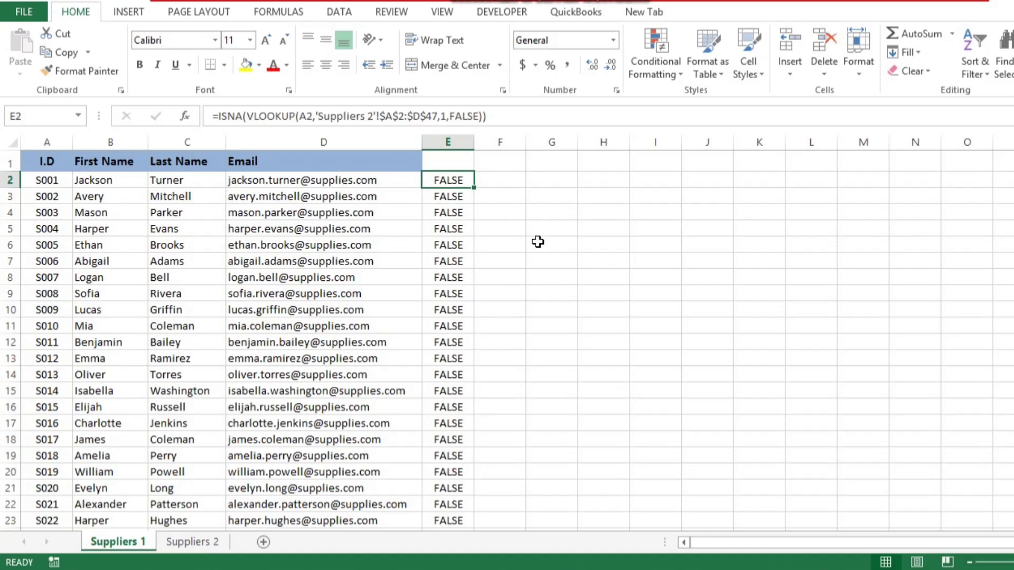
key(F2)
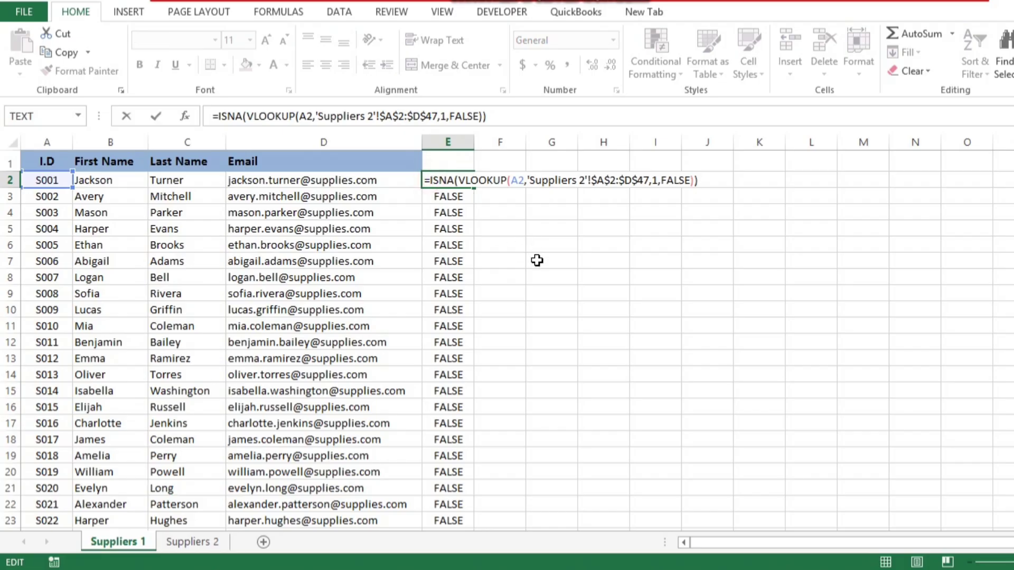
text(if()
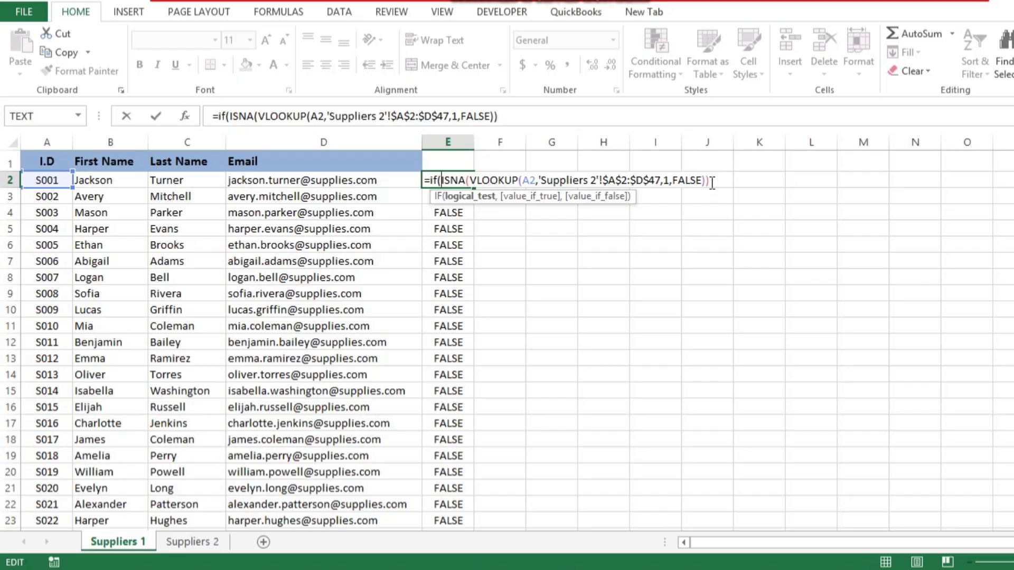
text(,)
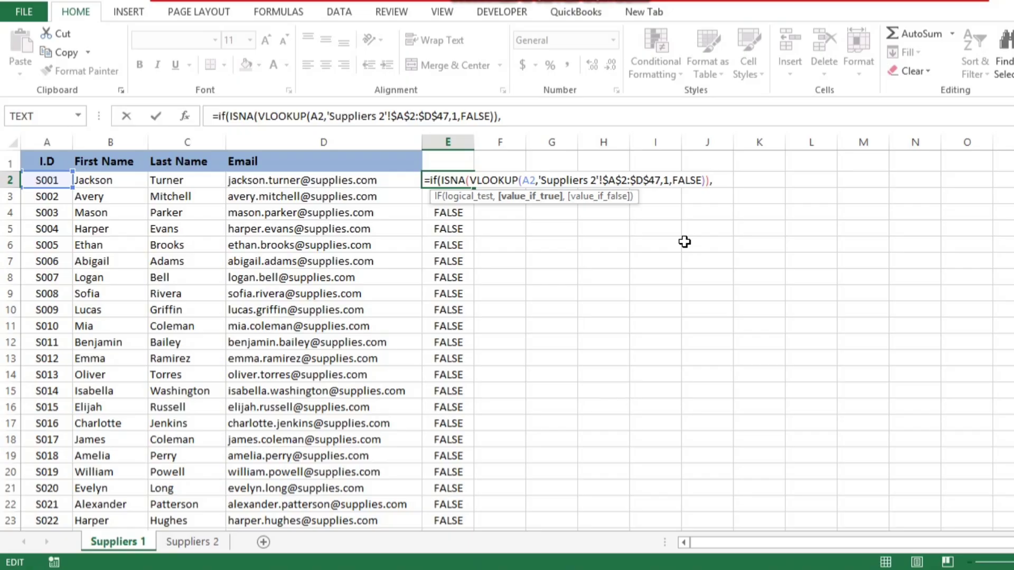
text("Not Found")
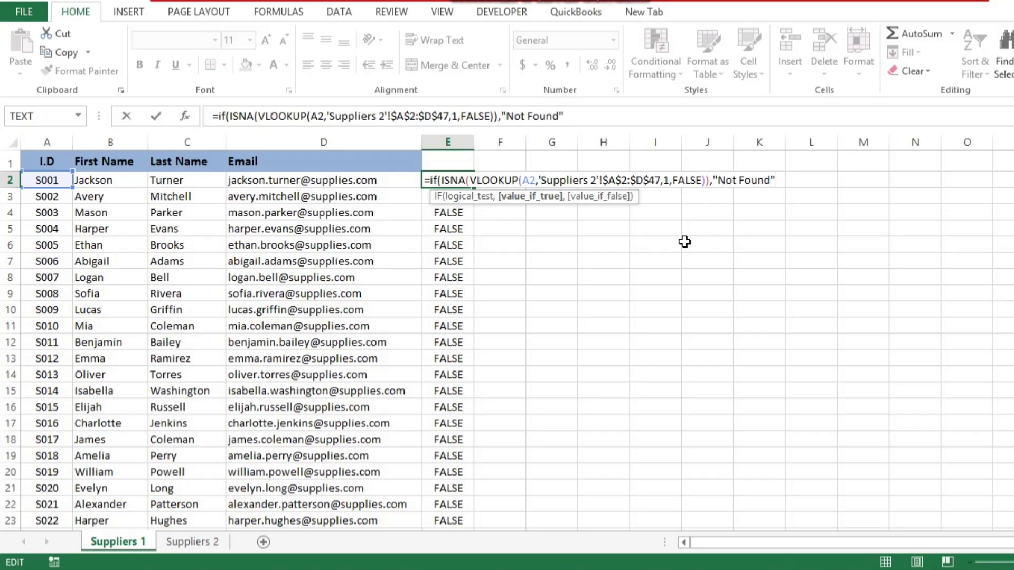
Step: Complete the IF formula with an empty string "" as the value if false, and fill it down column E
text(,)
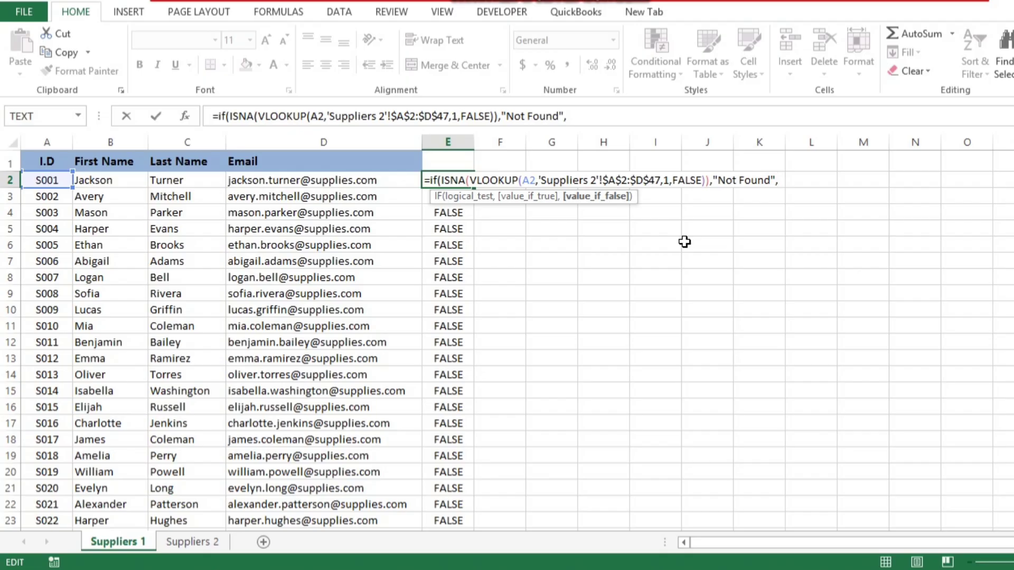
text(""))
key(Return)
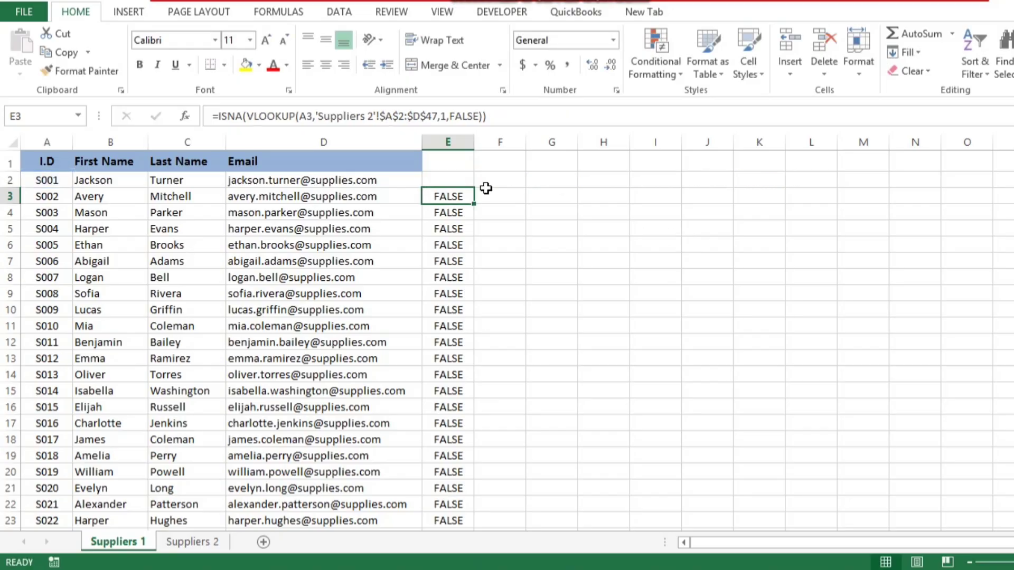
click(464, 180)
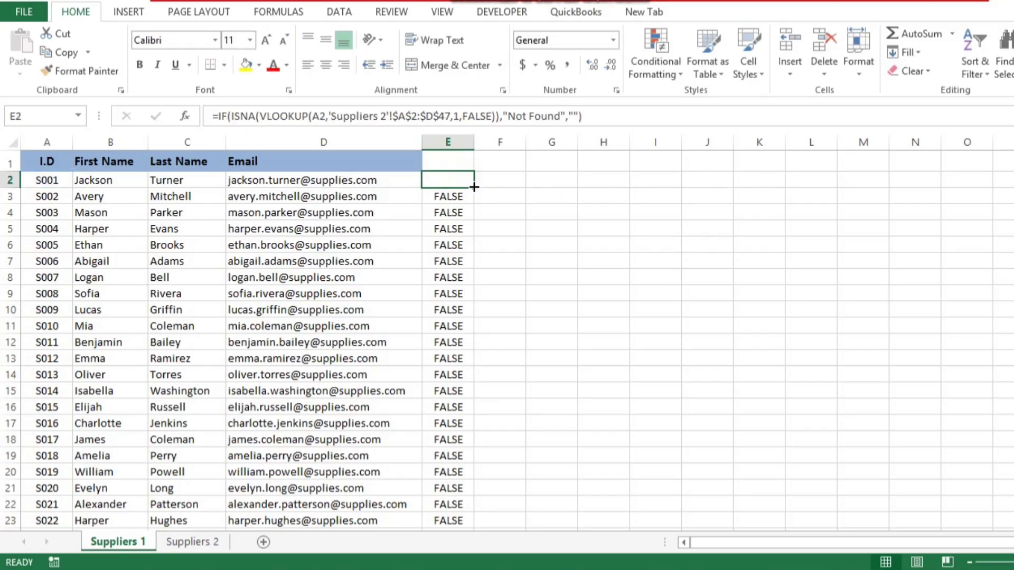
double_click(473, 187)
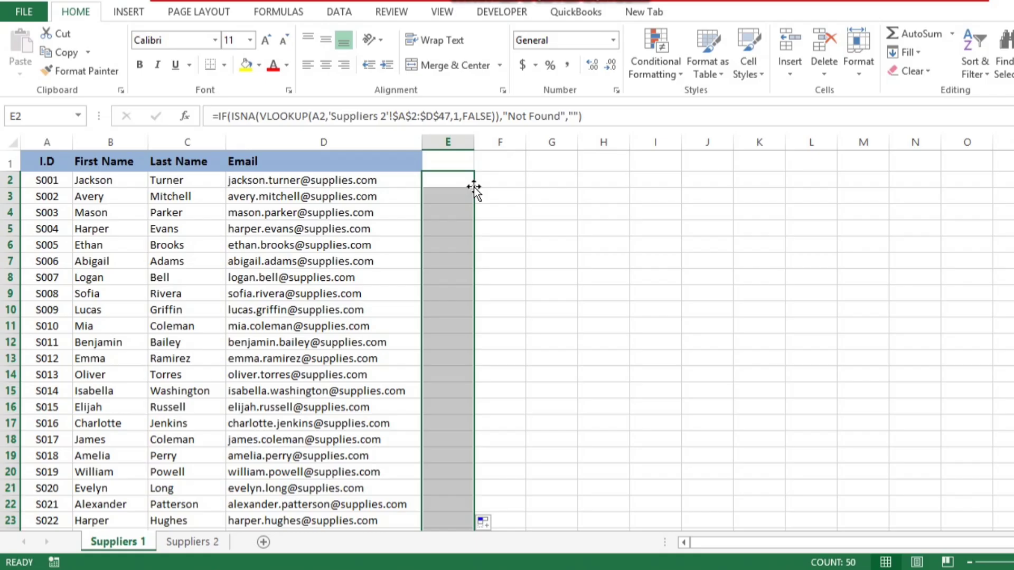
Step: Examine column E down to the end of the supplier list for rows marked "Not Found"
key(Page_Down)
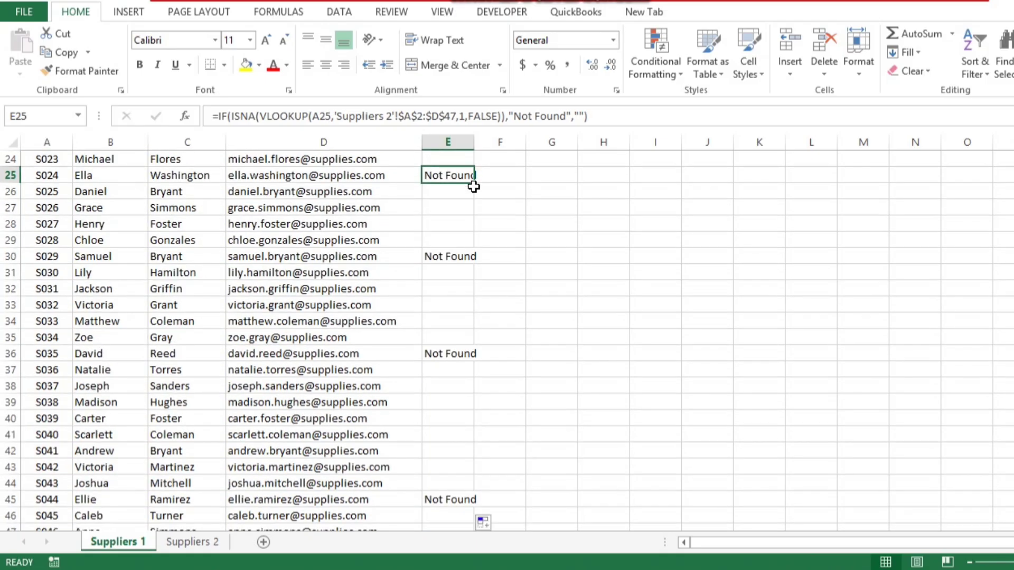
key(Down)
key(Down)
key(Down)
key(Down)
key(Down)
key(Down)
key(Down)
key(Down)
key(Down)
key(Down)
key(Down)
key(Down)
key(Down)
key(Down)
key(Down)
key(Down)
key(Down)
key(Down)
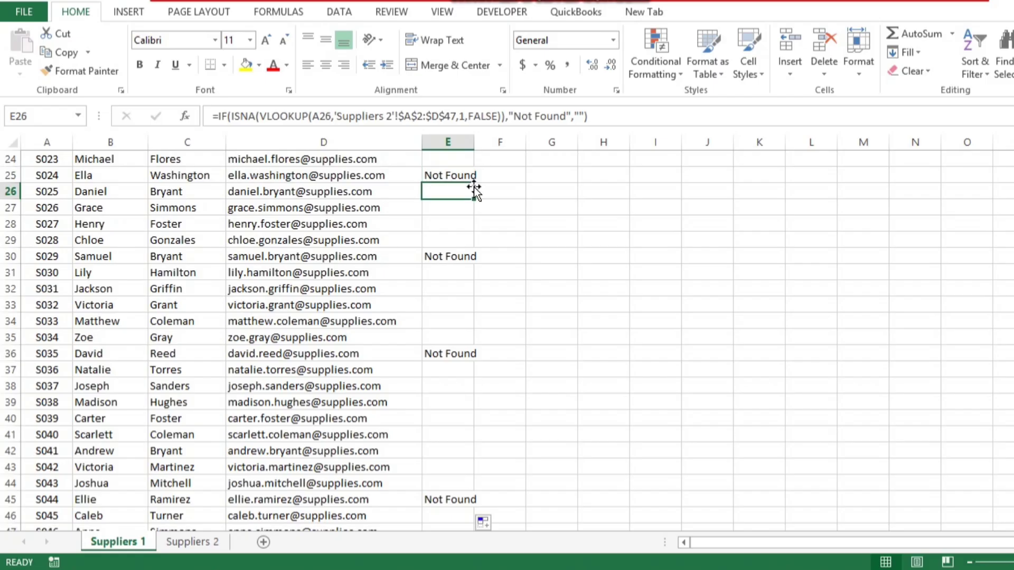
key(Down)
key(Down)
key(Down)
key(Down)
key(Down)
key(Down)
key(Down)
key(Down)
key(Down)
key(Down)
key(Down)
key(Down)
key(Down)
key(Down)
key(Down)
key(Down)
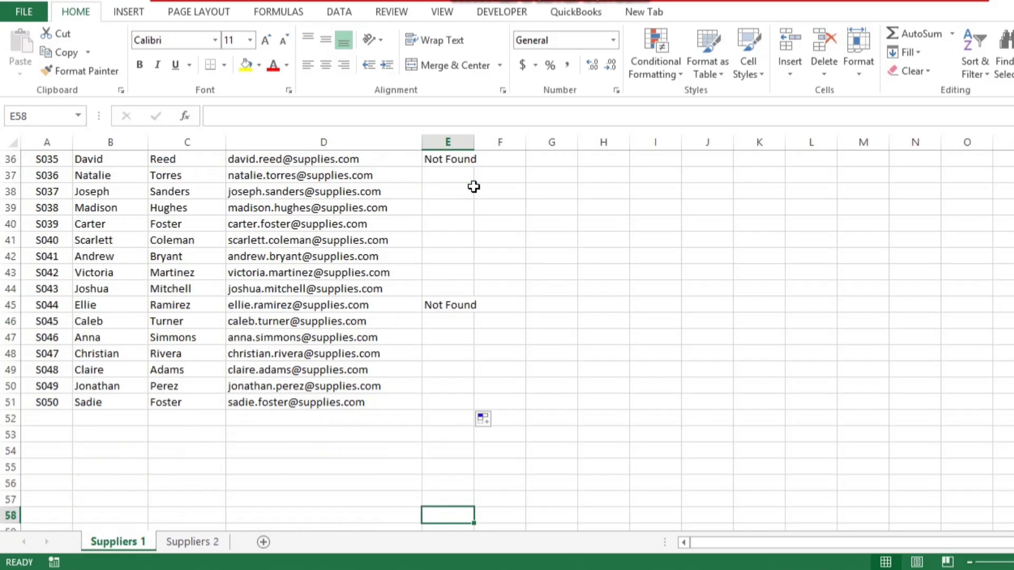
key(Page_Up)
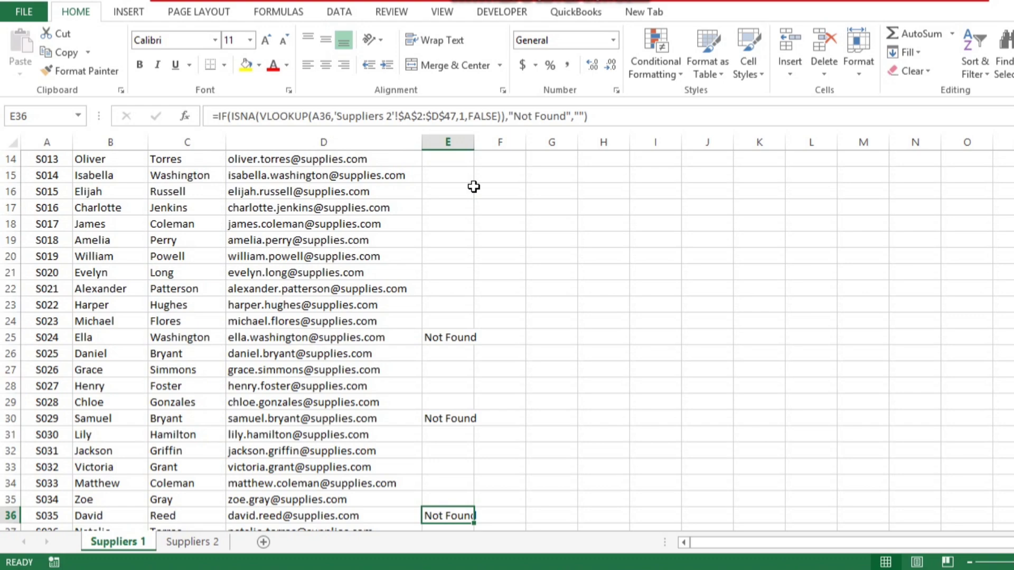
Step: Copy the logical test ISNA(VLOOKUP(A2,'Suppliers 2'!$A$2:$D$47,1,FALSE)) from the IF formula in cell E2, leaving the formula unedited
key(ctrl+Up)
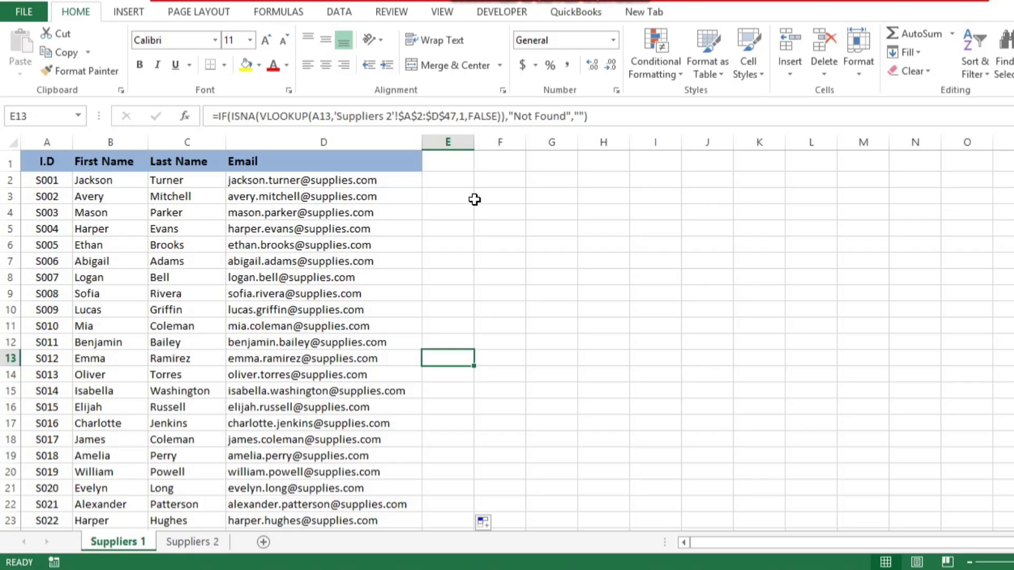
key(Up)
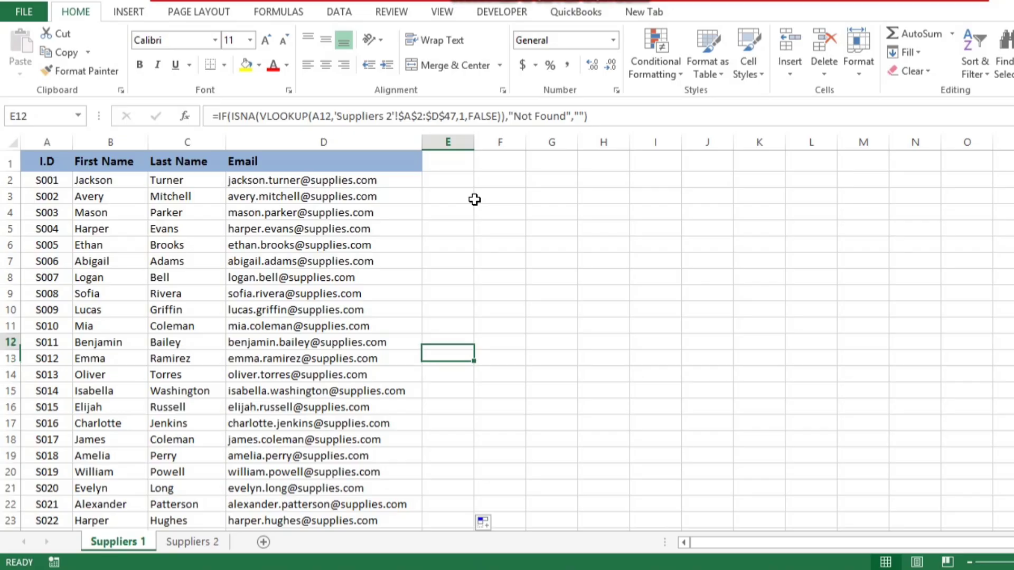
key(Up)
key(ctrl+Up)
key(F2)
key(Left)
key(Left)
key(Left)
key(Left)
key(Left)
key(Left)
key(Left)
key(Left)
key(Left)
key(Left)
key(Left)
key(Left)
key(Left)
key(Left)
key(Left)
key(Left)
key(Left)
key(Left)
key(Left)
key(Left)
key(Left)
key(Left)
key(Left)
key(Left)
key(Left)
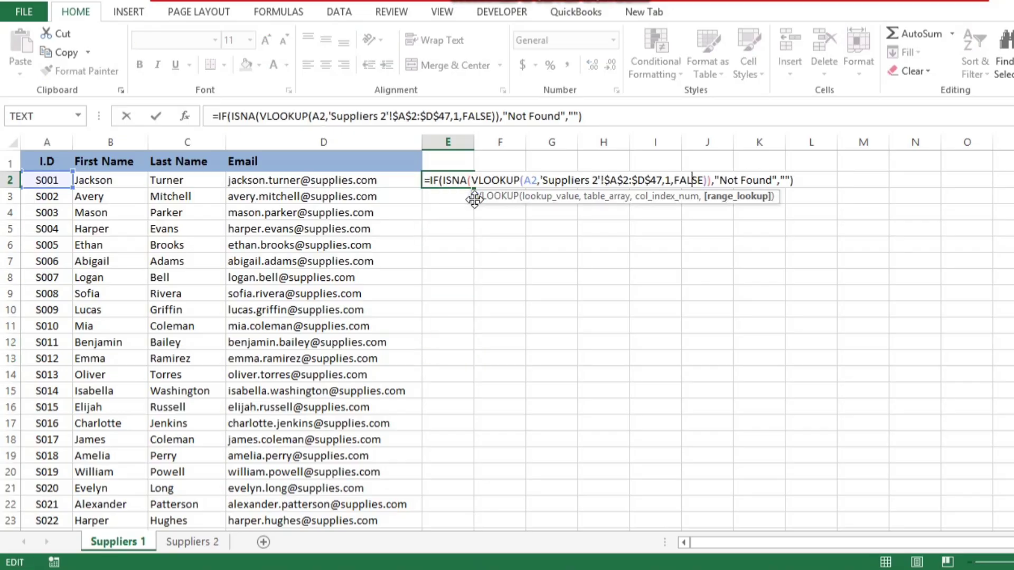
click(483, 196)
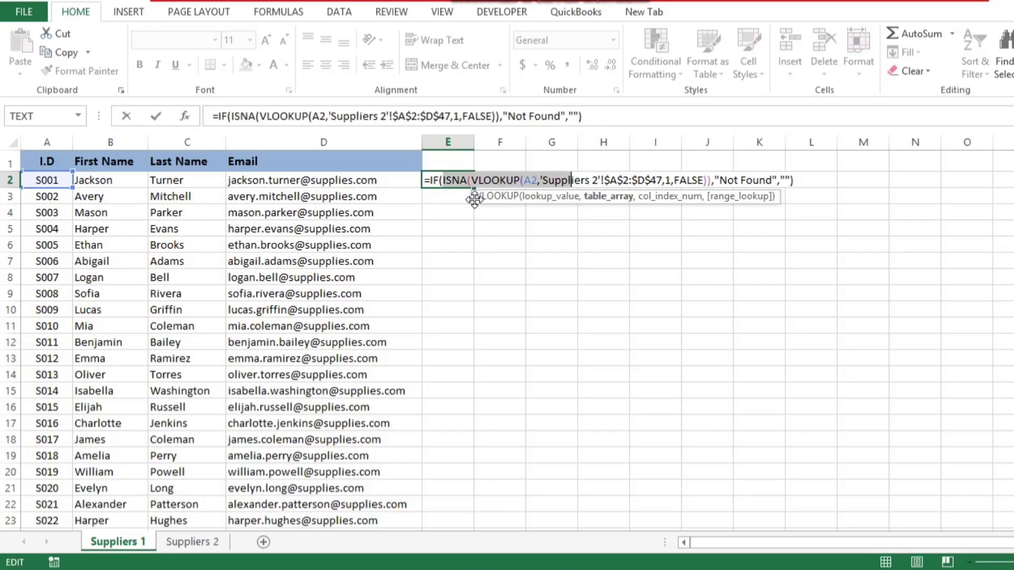
click(474, 202)
key(ctrl+c)
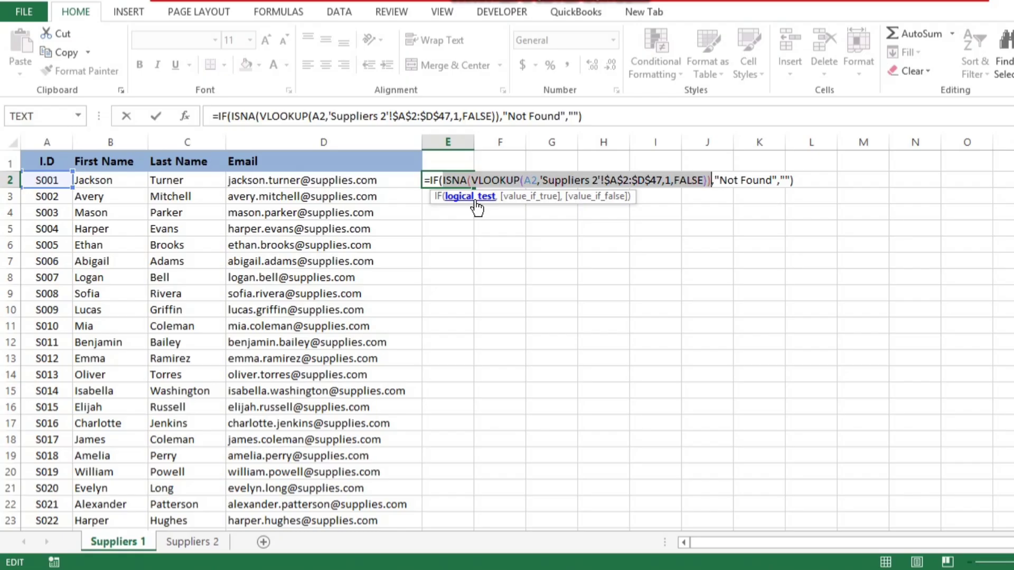
key(Escape)
Step: Select the supplier data range A2:D51 on the Suppliers 1 sheet
key(Left)
key(Left)
key(Left)
key(Left)
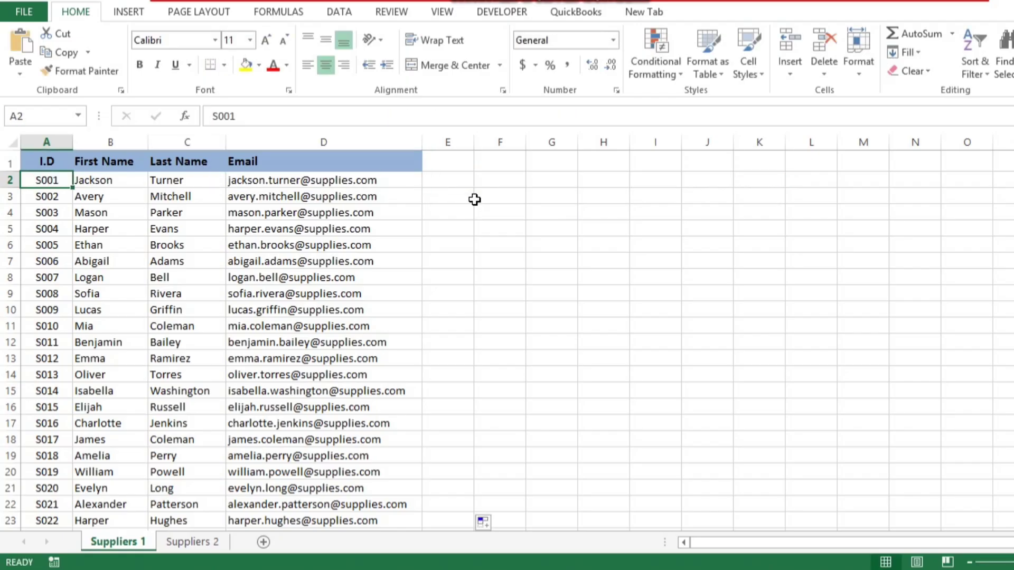
key(shift+Right)
key(shift+Right)
key(shift+Right)
key(shift+Right)
key(shift+Left)
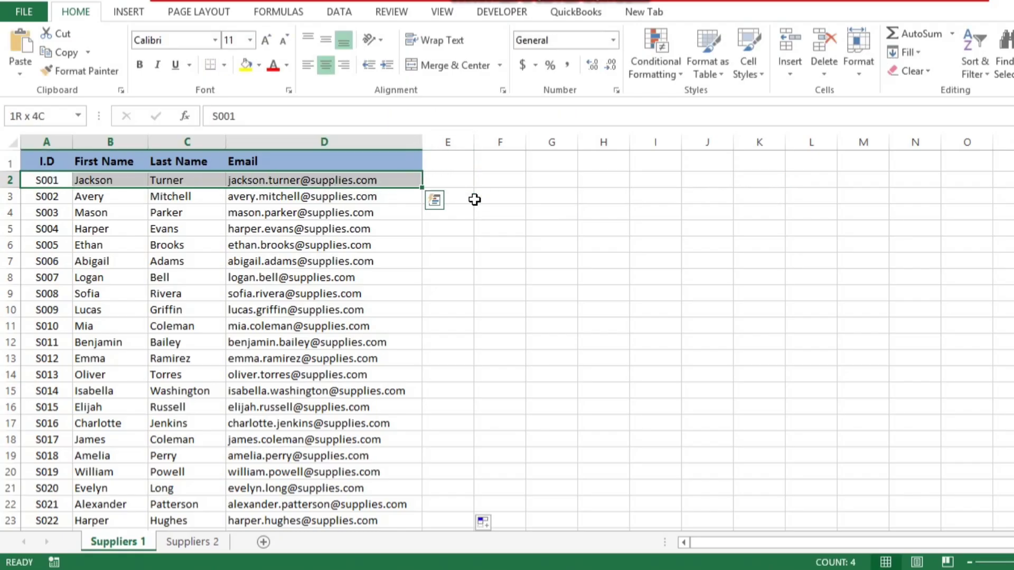
key(shift+Down)
key(shift+Down)
key(shift+Down)
key(shift+Down)
key(shift+Down)
key(shift+Down)
key(shift+Down)
key(shift+Down)
key(shift+Down)
key(shift+Down)
key(shift+Down)
key(shift+Down)
key(shift+Down)
key(shift+Down)
key(shift+Down)
key(shift+Down)
key(shift+Down)
key(shift+Down)
key(shift+Down)
key(shift+Down)
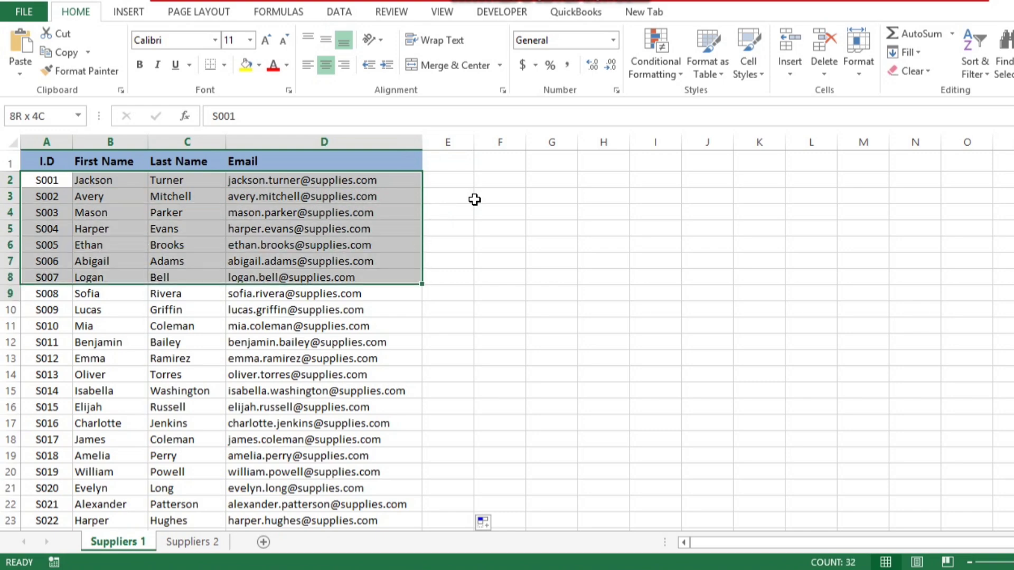
key(ctrl+shift+Down)
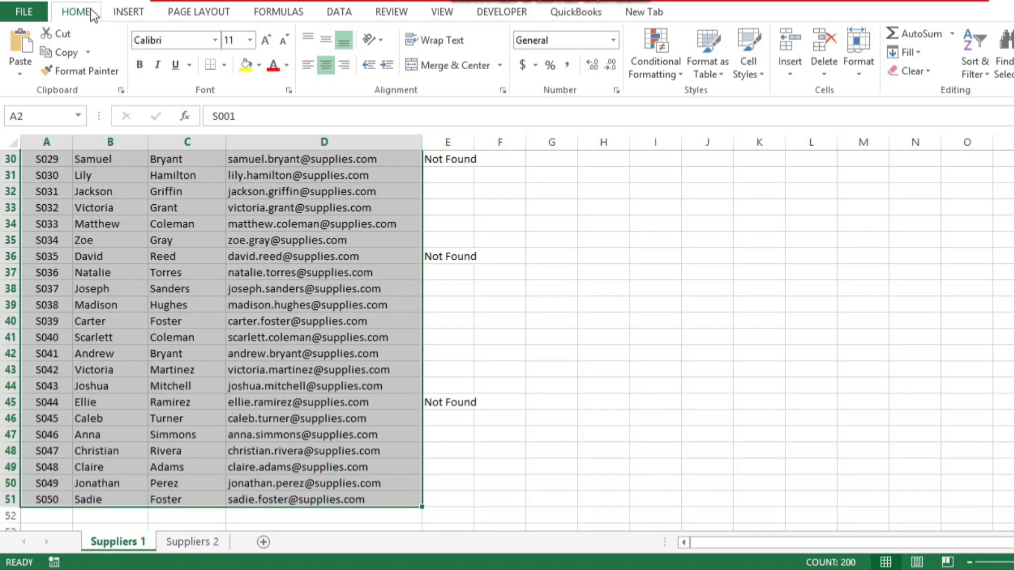
Step: Start a formula-based conditional formatting rule with the copied ISNA(VLOOKUP) test, anchoring the lookup cell's column as $A2
click(655, 62)
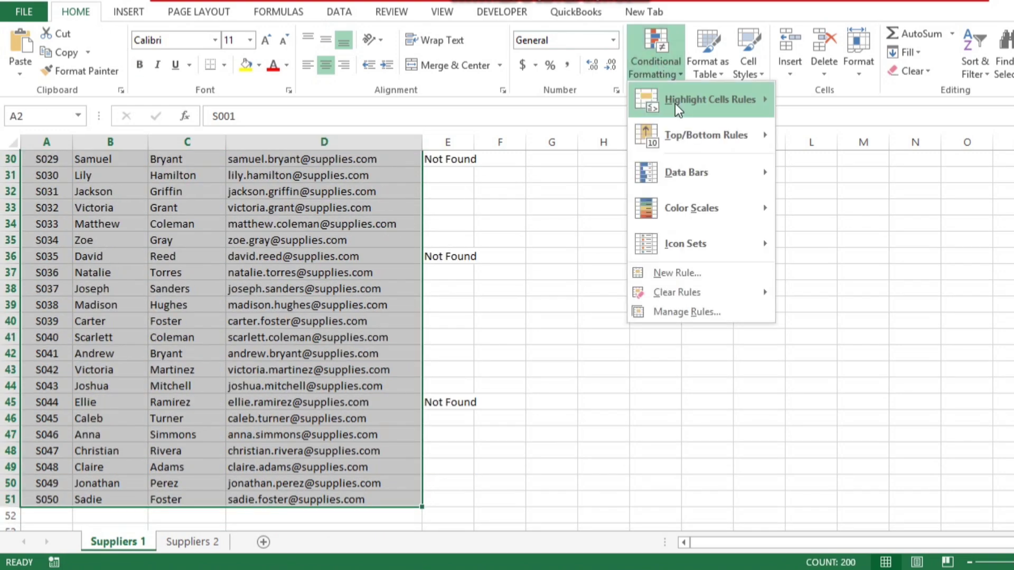
click(693, 274)
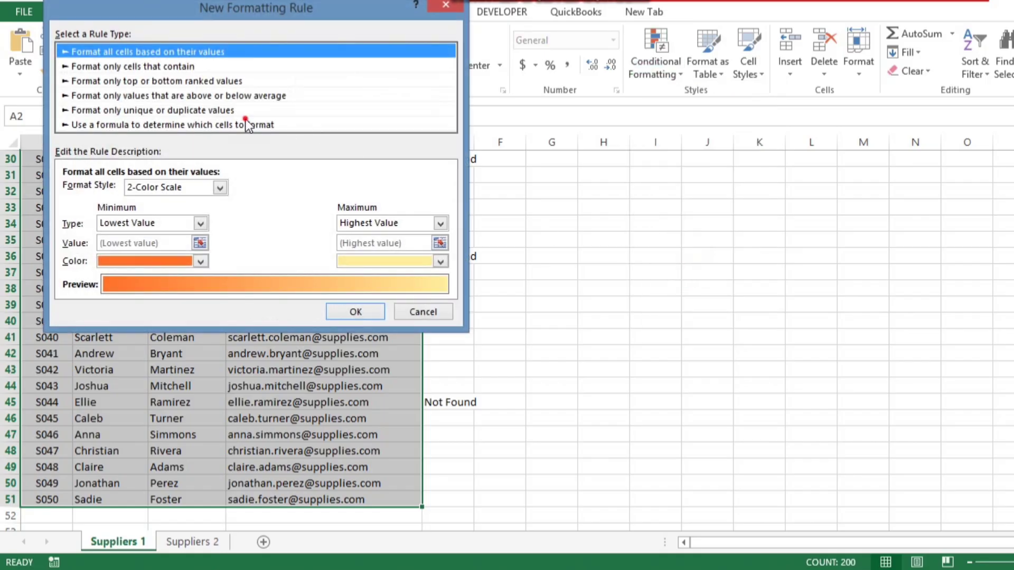
click(246, 125)
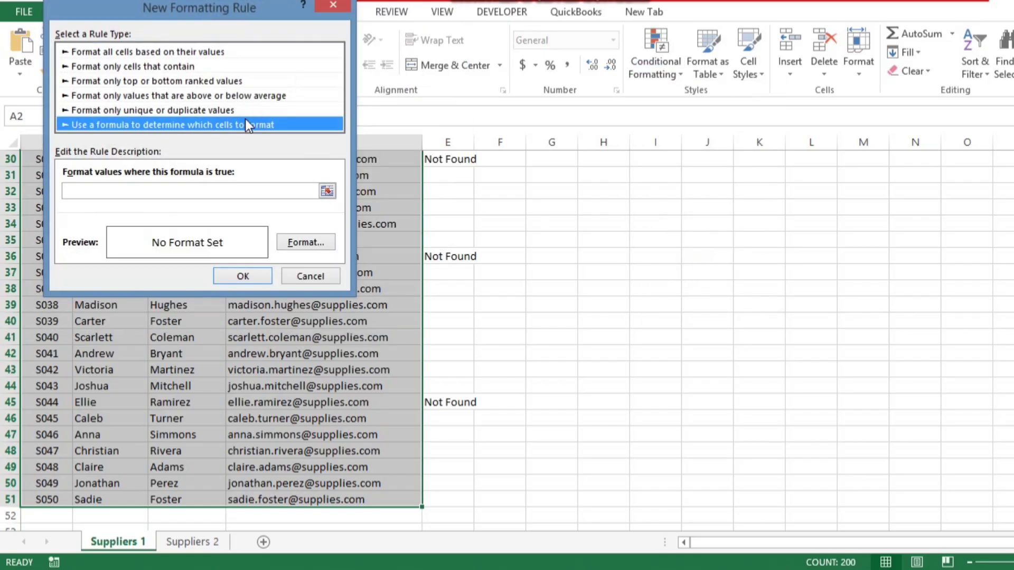
click(238, 193)
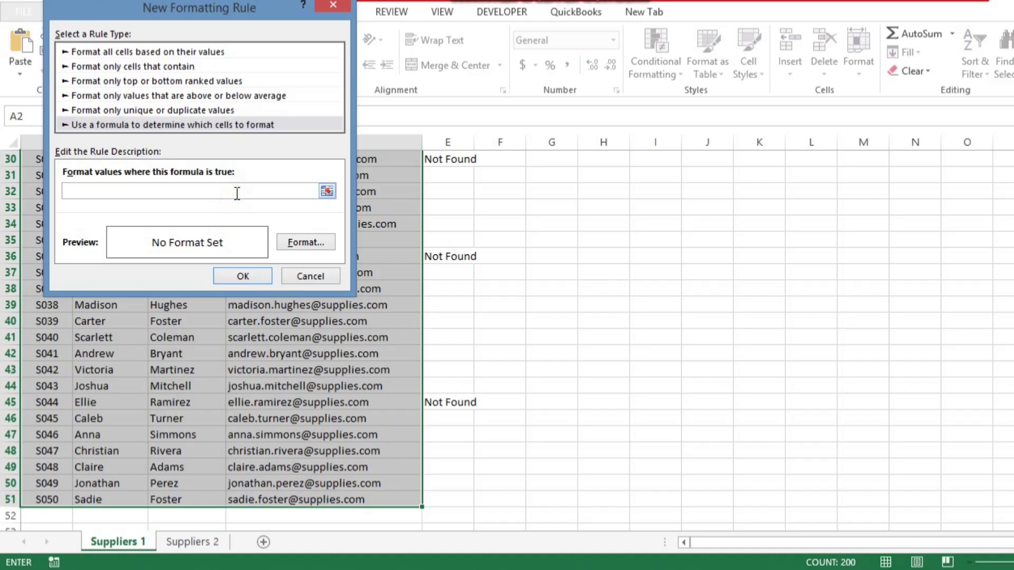
key(ctrl+v)
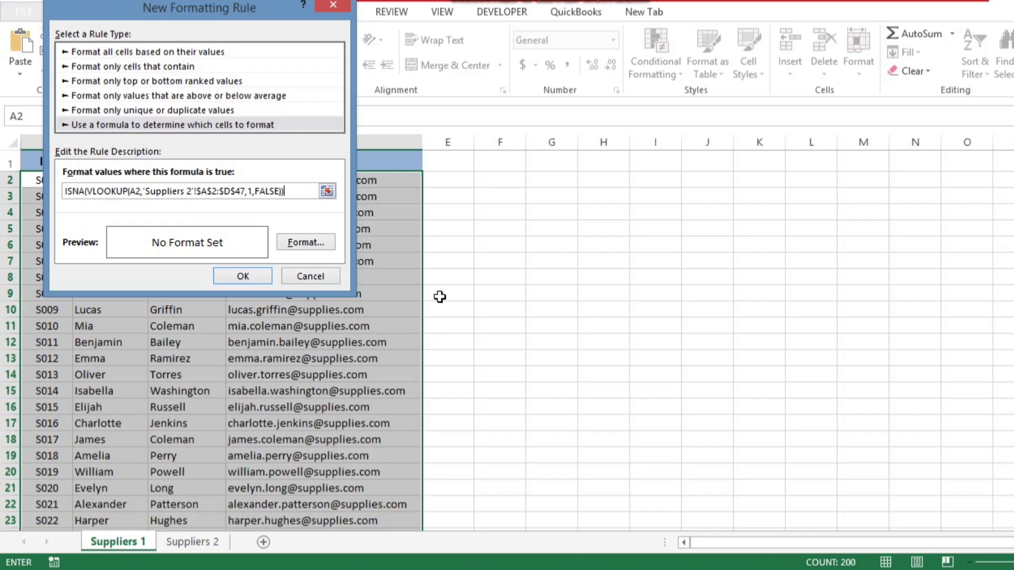
click(131, 192)
text($)
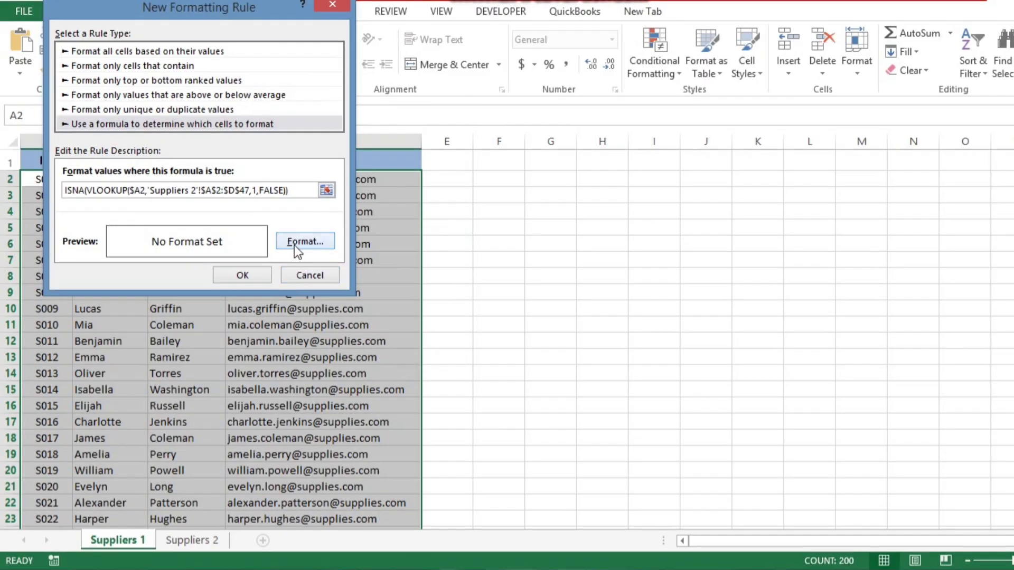
Step: Give the new rule an orange fill and bold font, and apply it to the selected suppliers
click(294, 245)
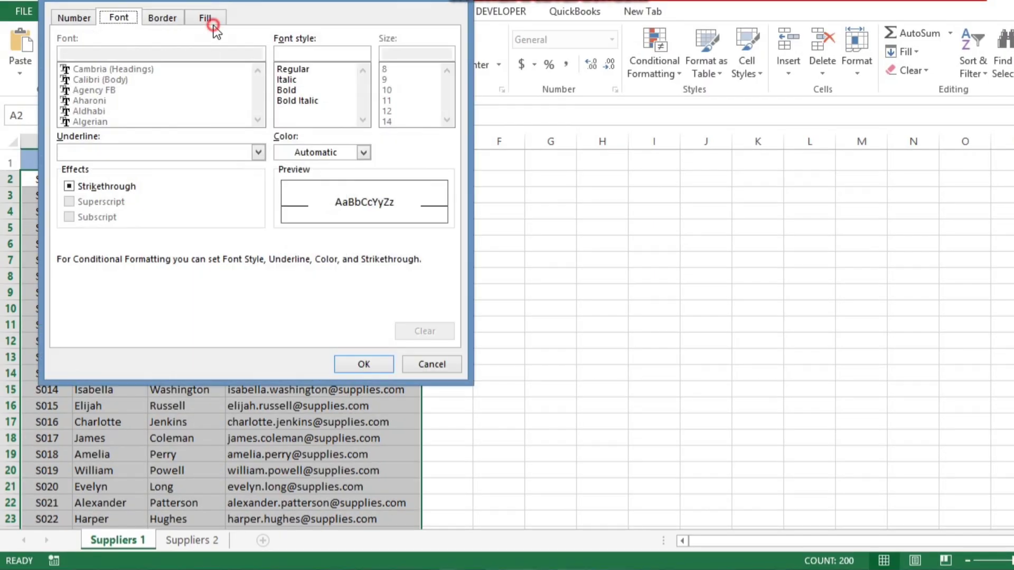
click(213, 18)
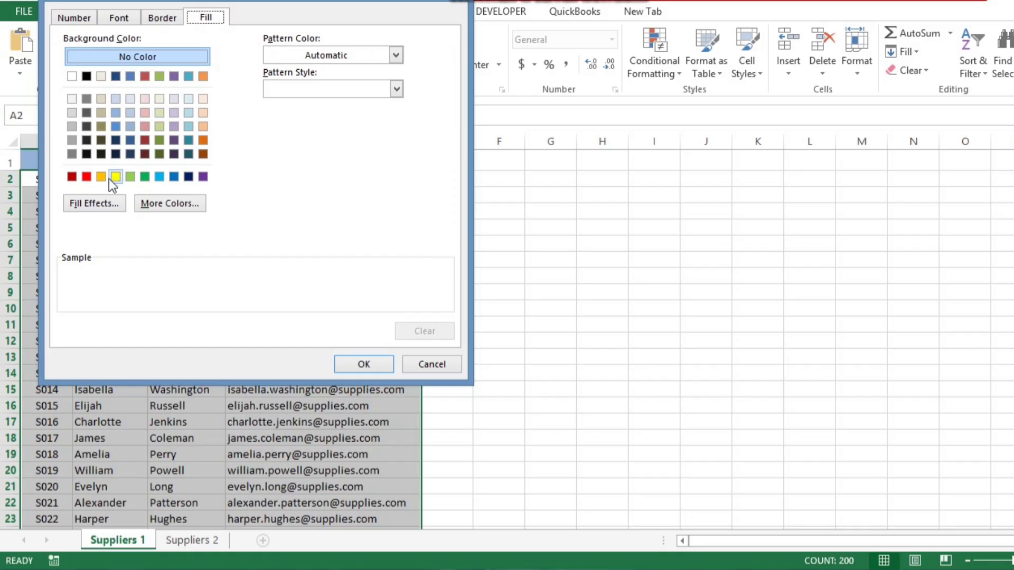
click(101, 177)
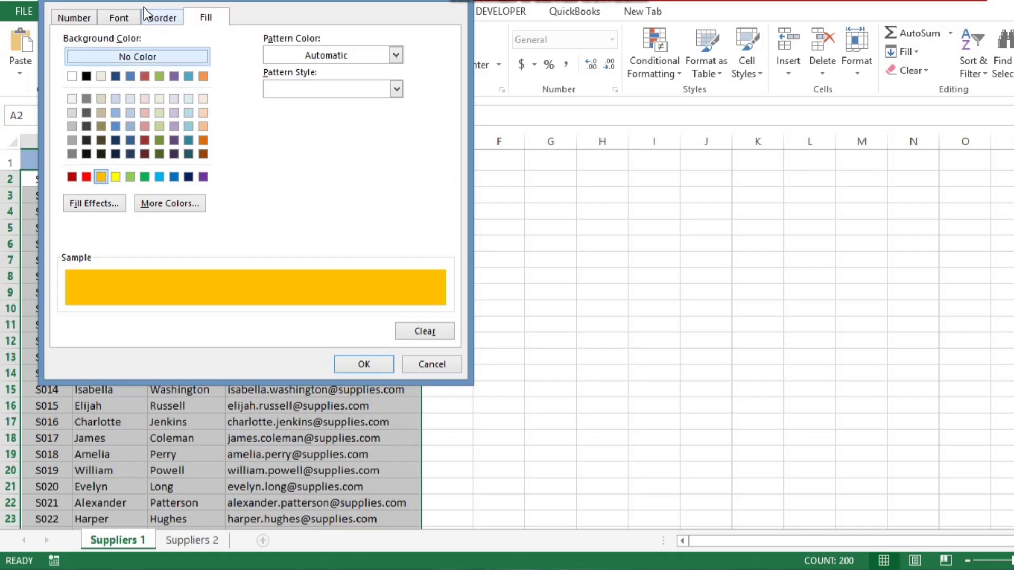
click(127, 18)
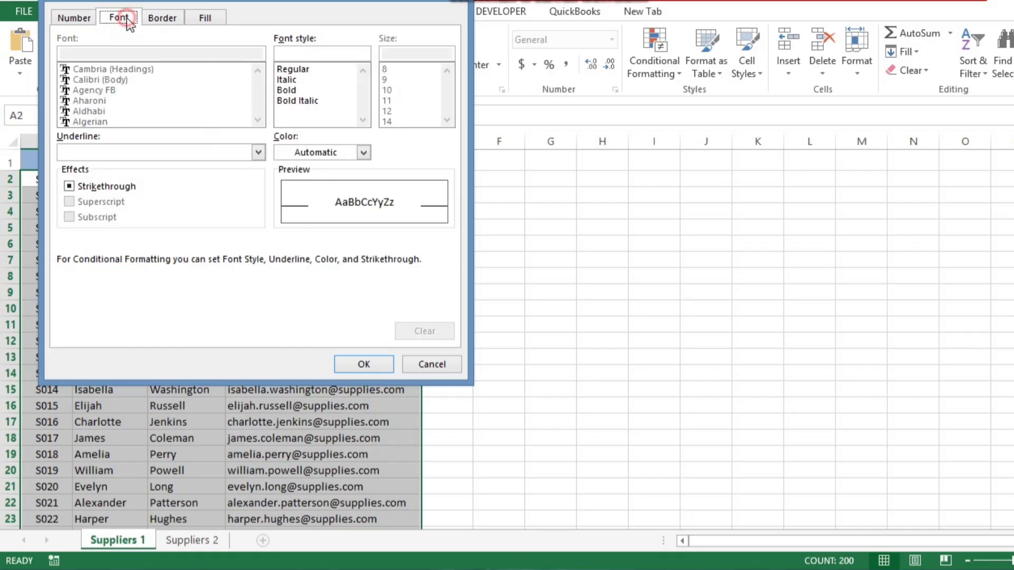
click(288, 90)
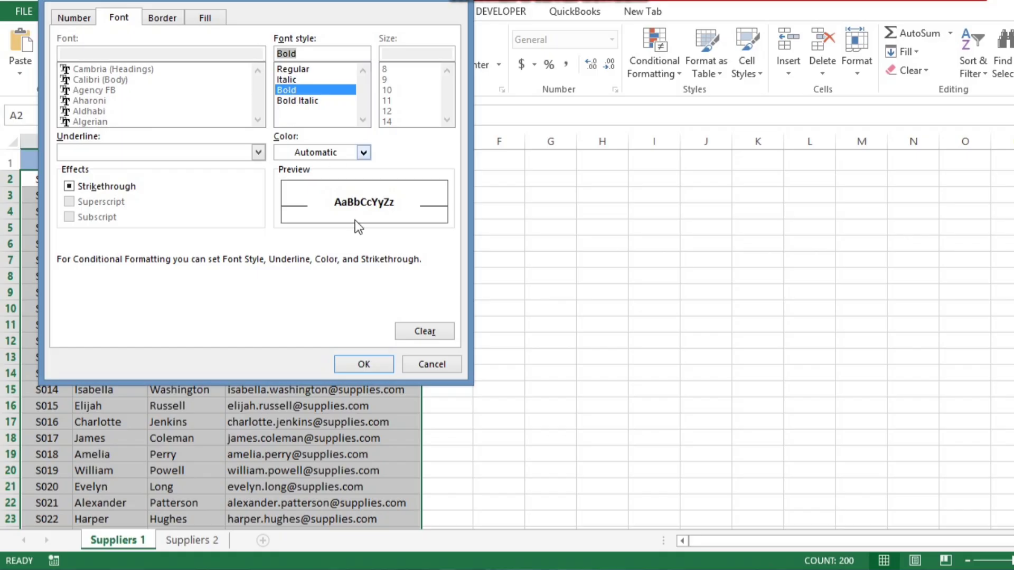
click(372, 359)
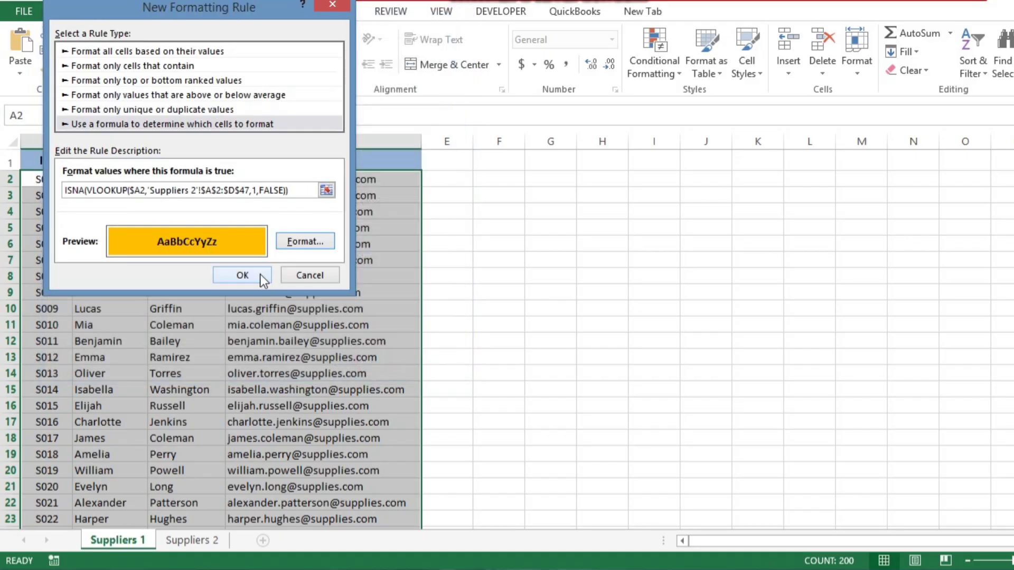
click(242, 275)
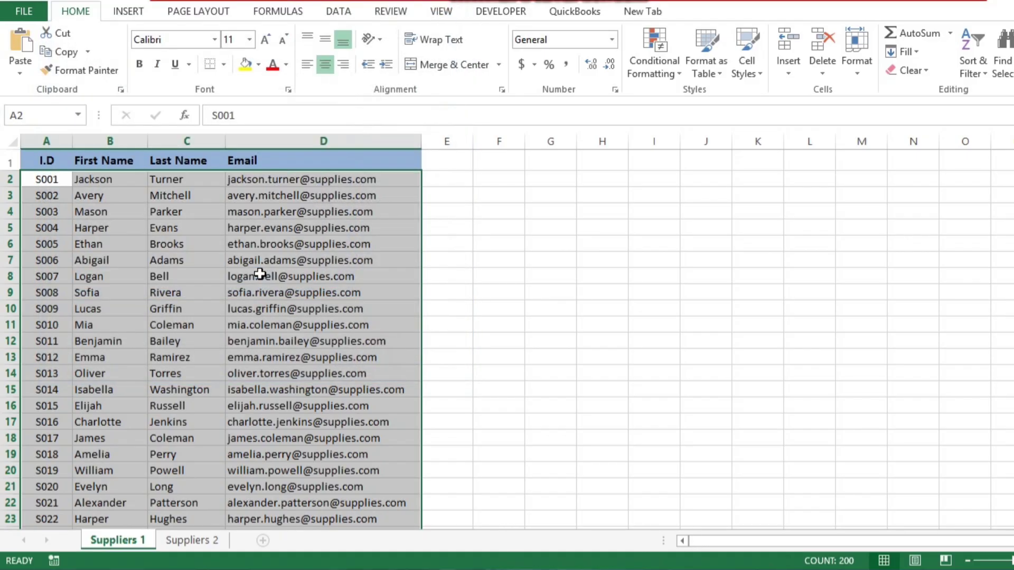
Step: Edit the conditional formatting rule on A2:D51 to =ISNA(VLOOKUP($A2,'Suppliers 2'!$A$2:$D$47,1,FALSE)), removing the quotation marks around the formula
click(208, 324)
click(44, 180)
key(shift+Right)
key(shift+Right)
key(shift+Right)
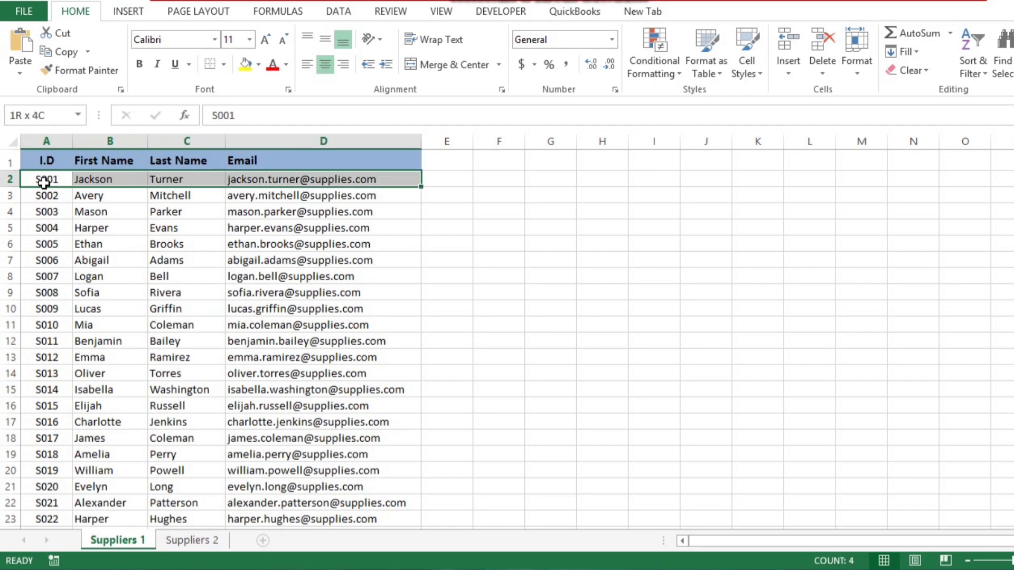
key(shift+Down)
key(ctrl+shift+Down)
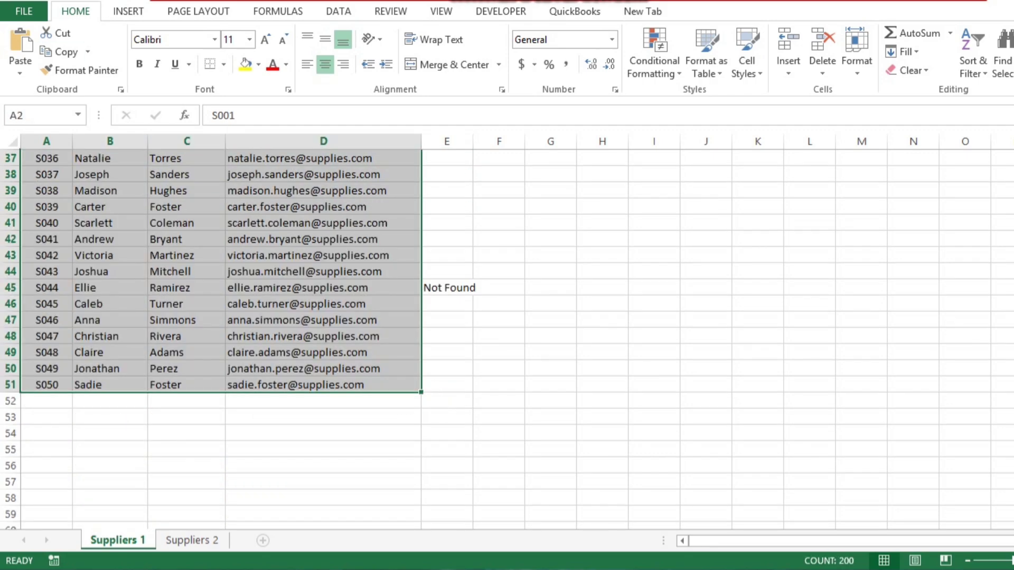
click(661, 63)
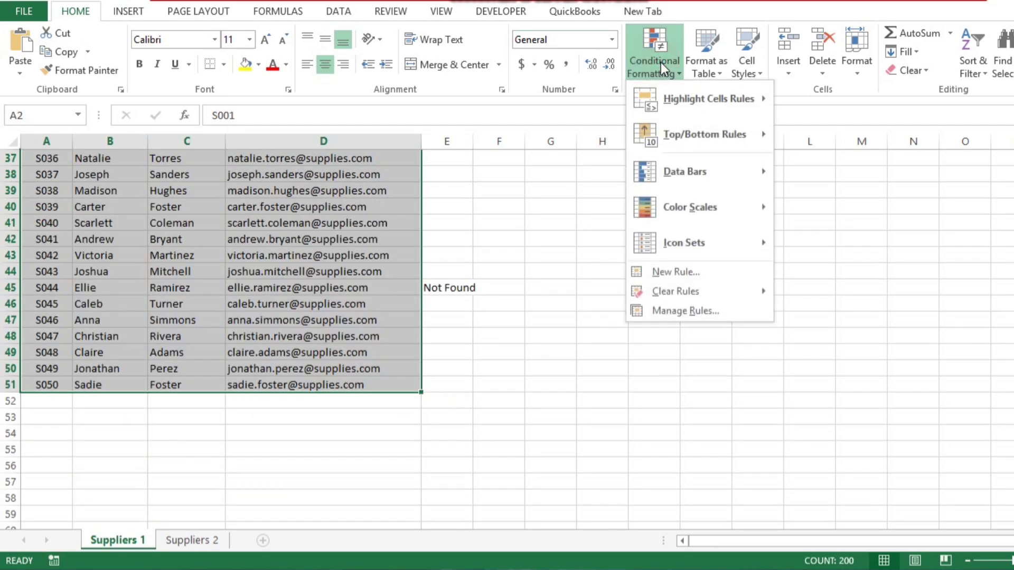
click(689, 314)
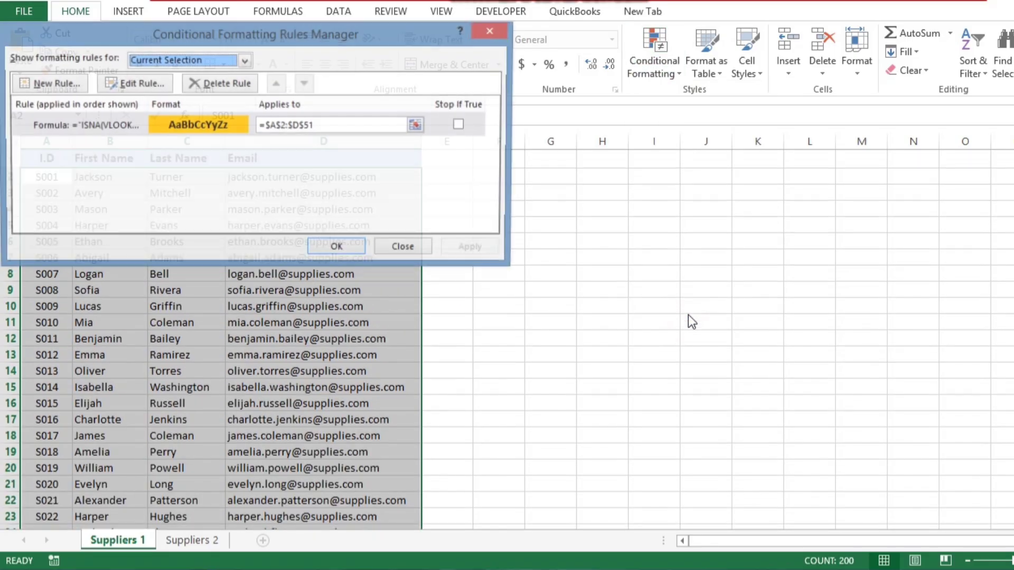
double_click(130, 125)
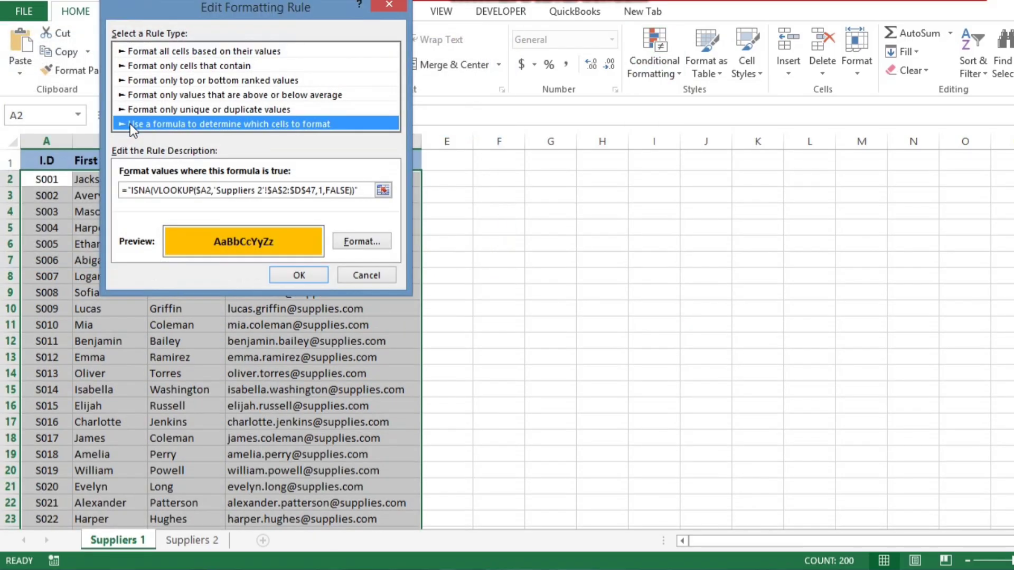
click(360, 195)
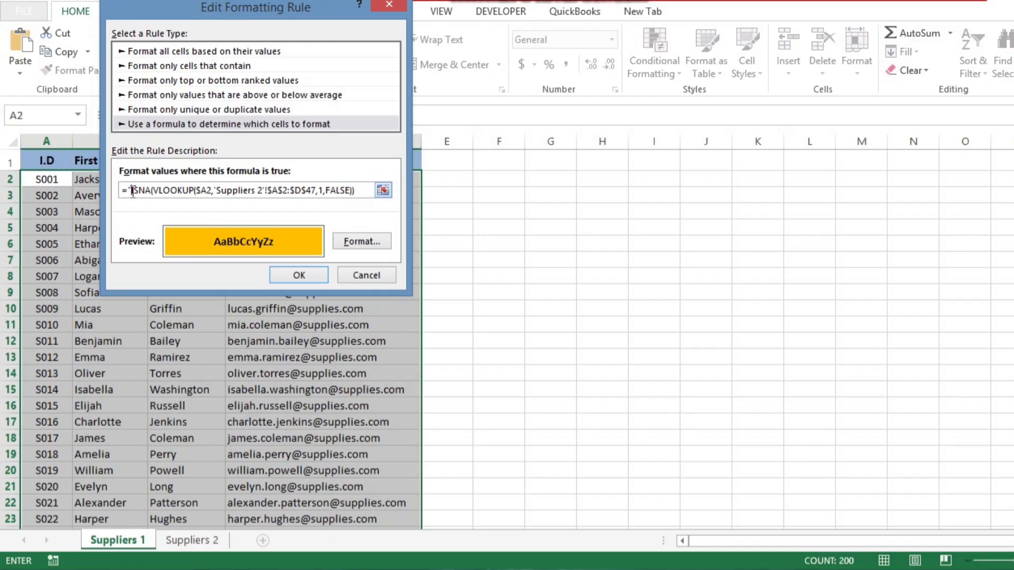
key(BackSpace)
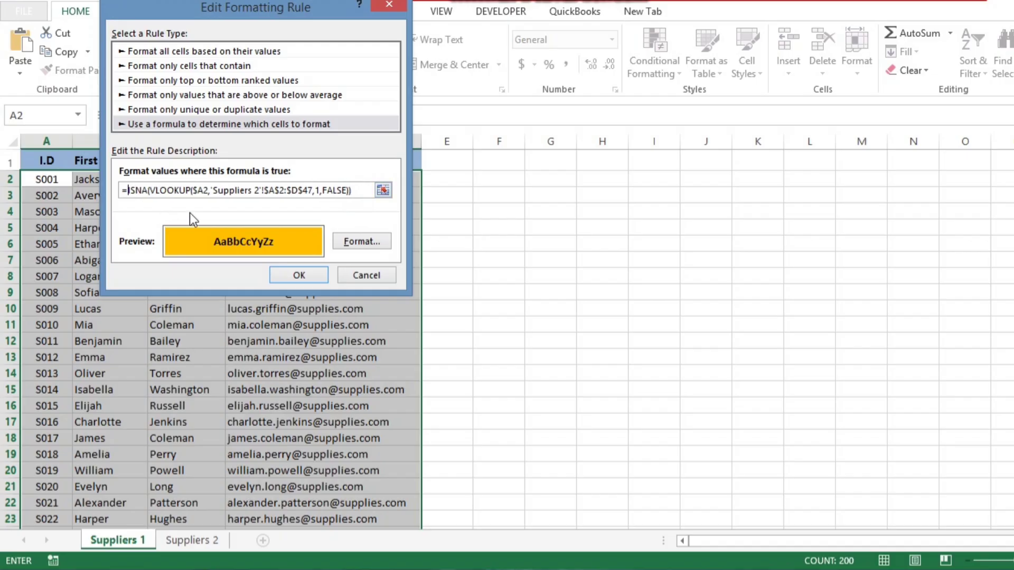
click(303, 275)
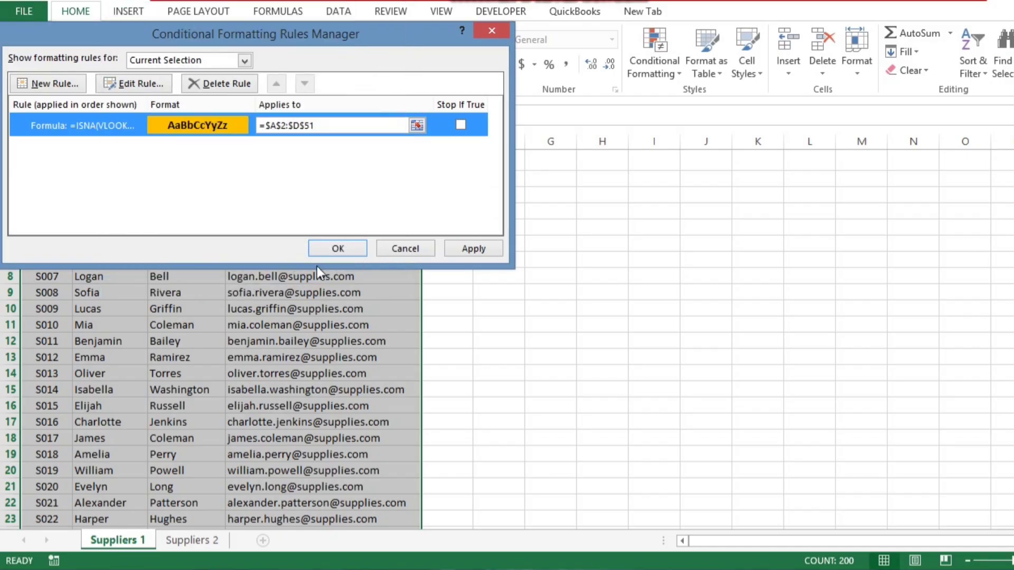
click(338, 248)
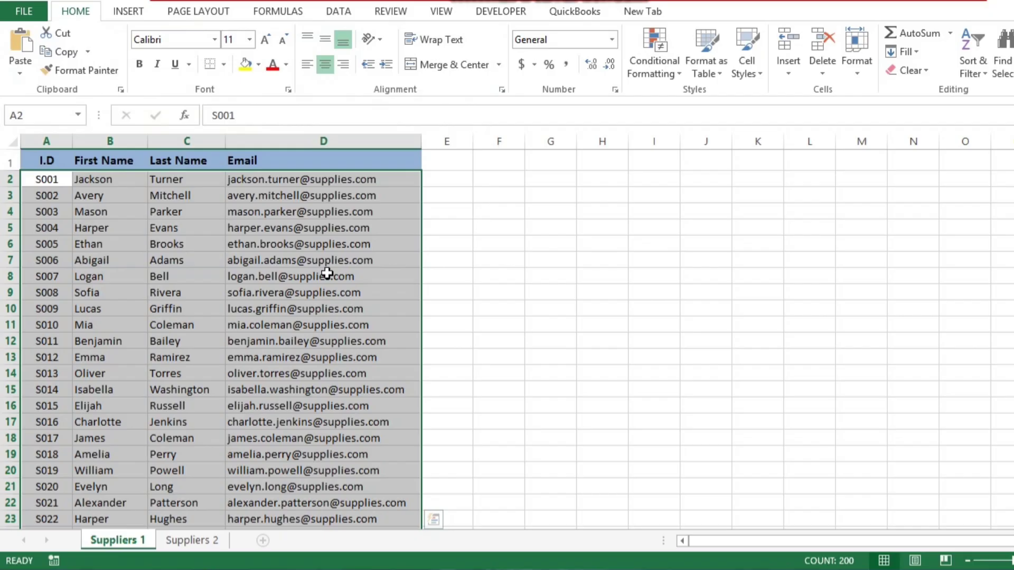
Step: Examine the supplier list down to its end for rows highlighted by the conditional formatting rule
click(277, 319)
key(Page_Down)
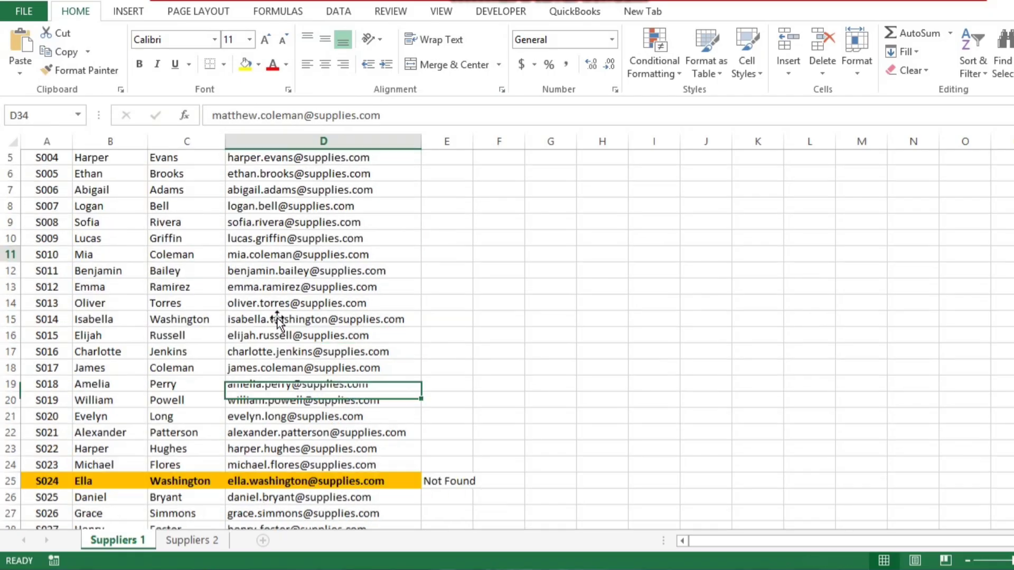
key(Page_Down)
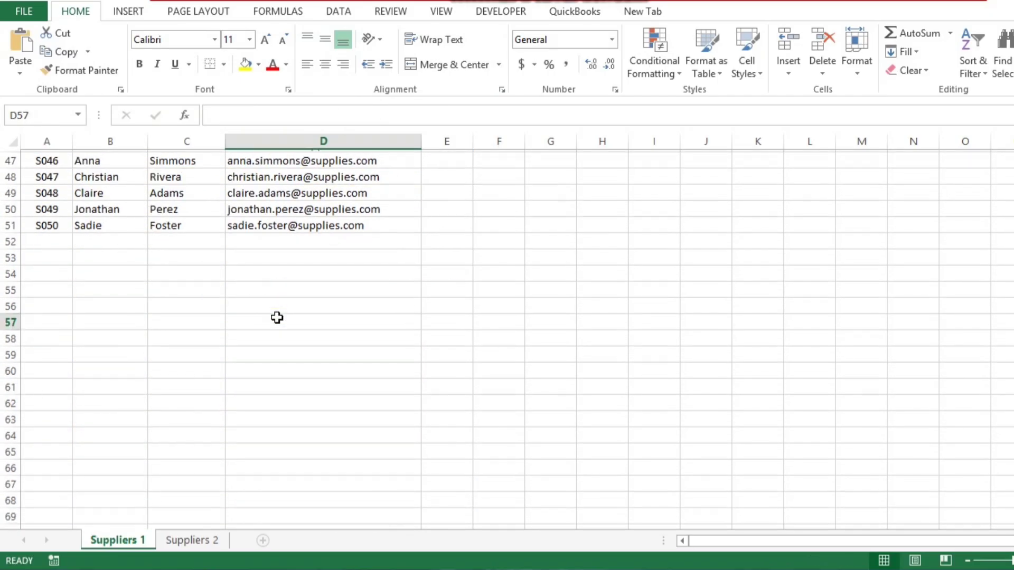
key(Page_Up)
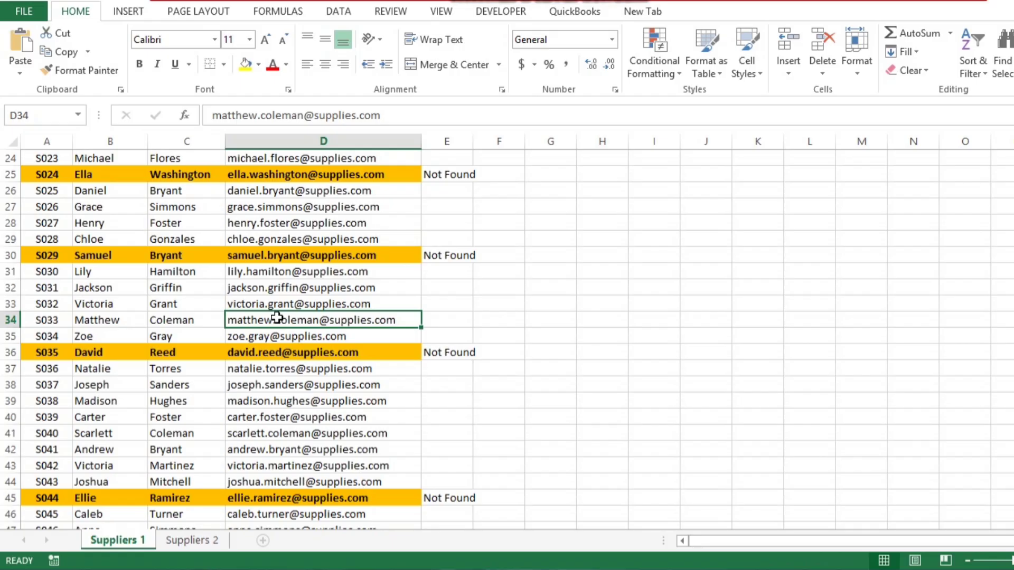
key(Page_Up)
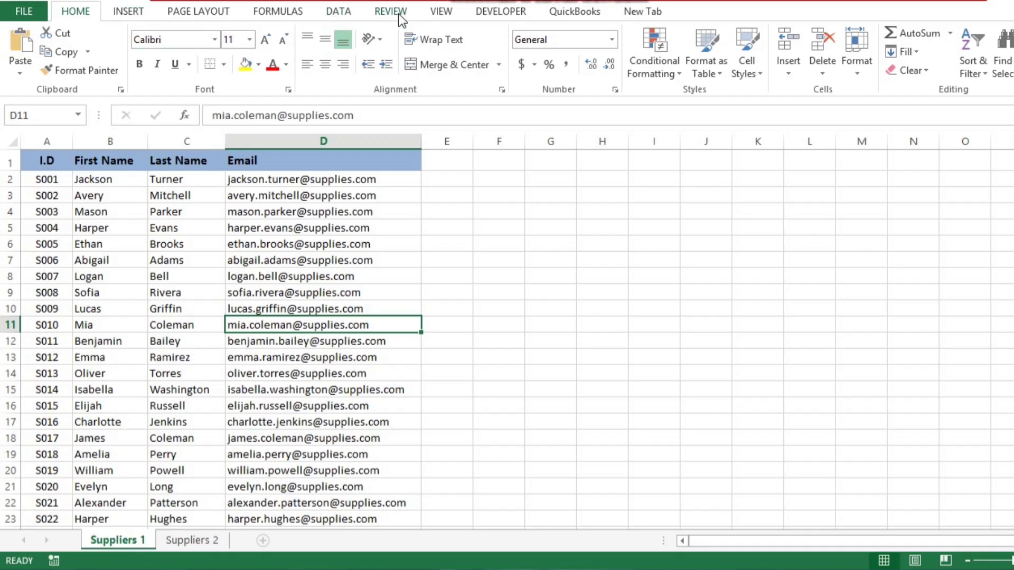
Step: Turn on filtering for the supplier table and filter the I.D column by the orange cell color
click(338, 11)
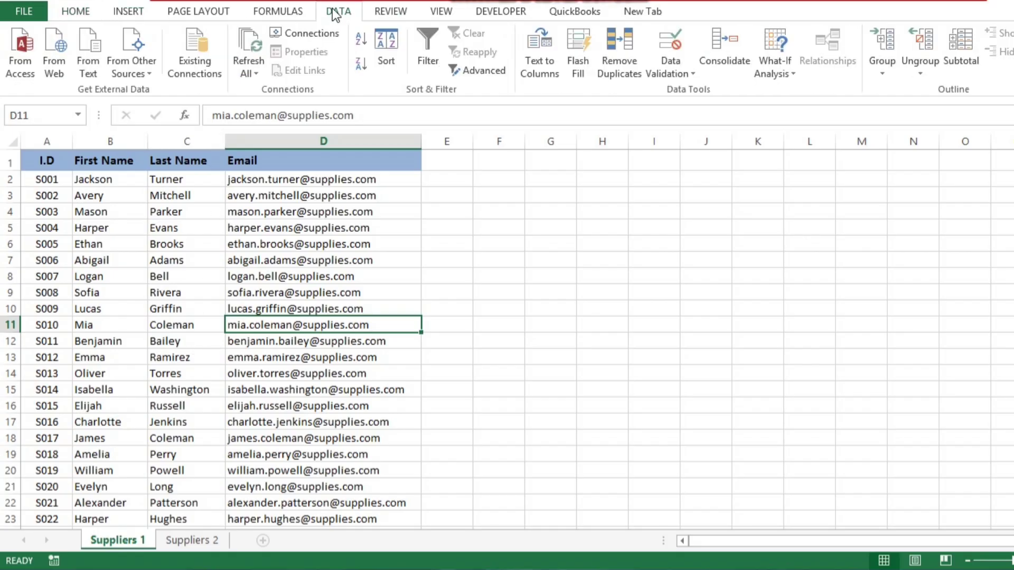
click(432, 49)
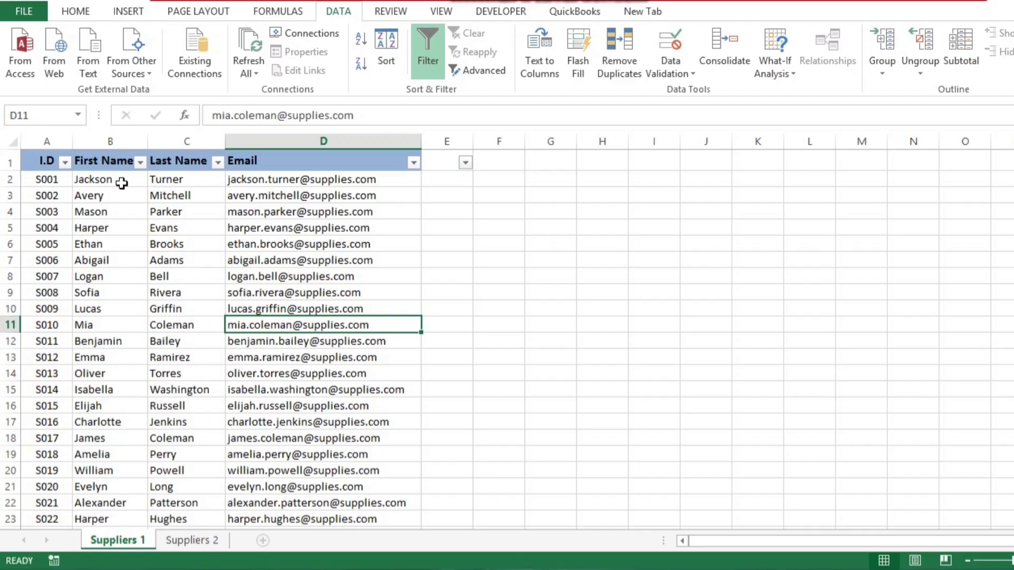
click(64, 162)
mouse_move(79, 260)
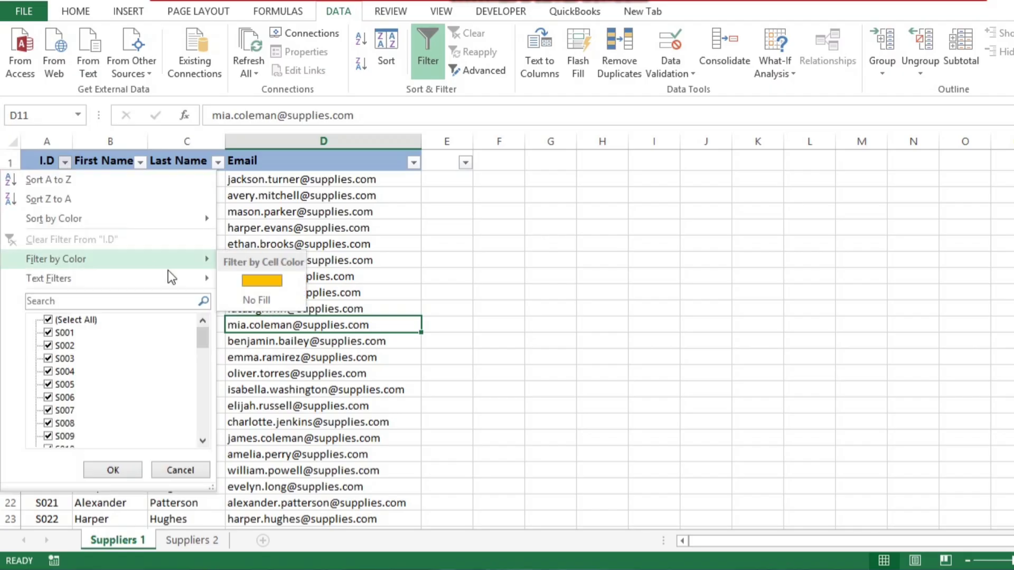
click(267, 279)
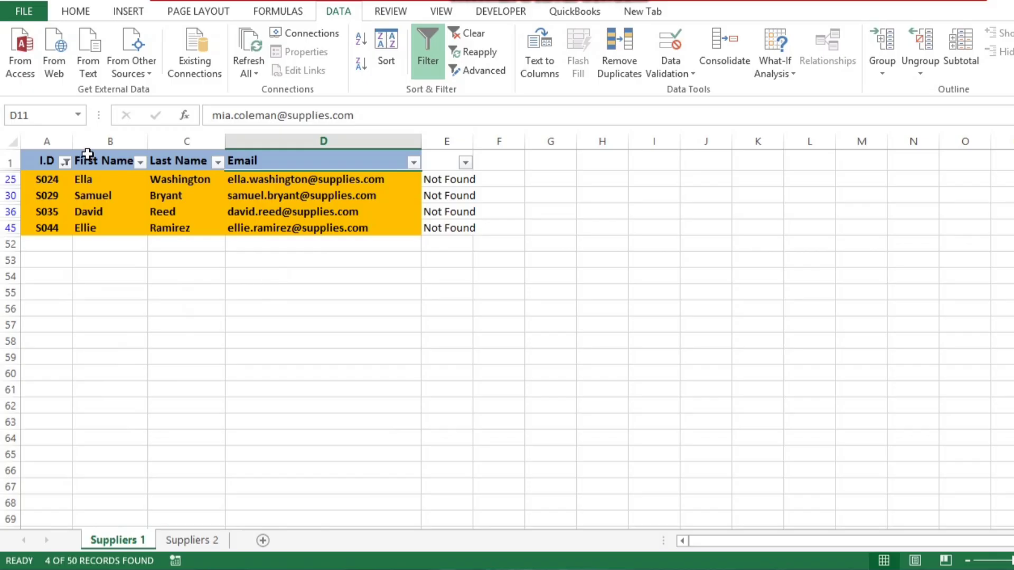
Step: Show all suppliers again by selecting every value in the I.D column's filter
click(66, 162)
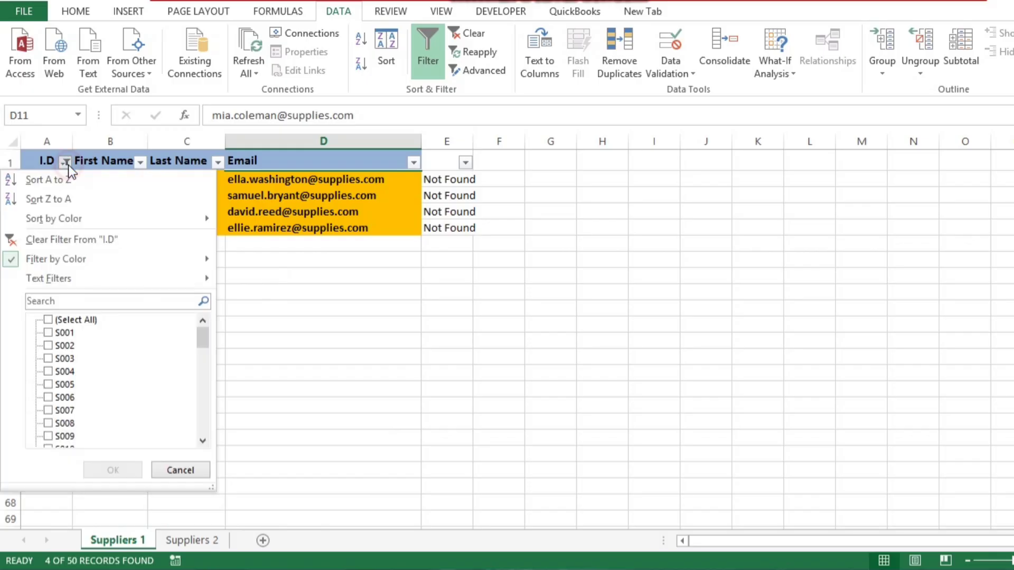
click(53, 321)
click(137, 470)
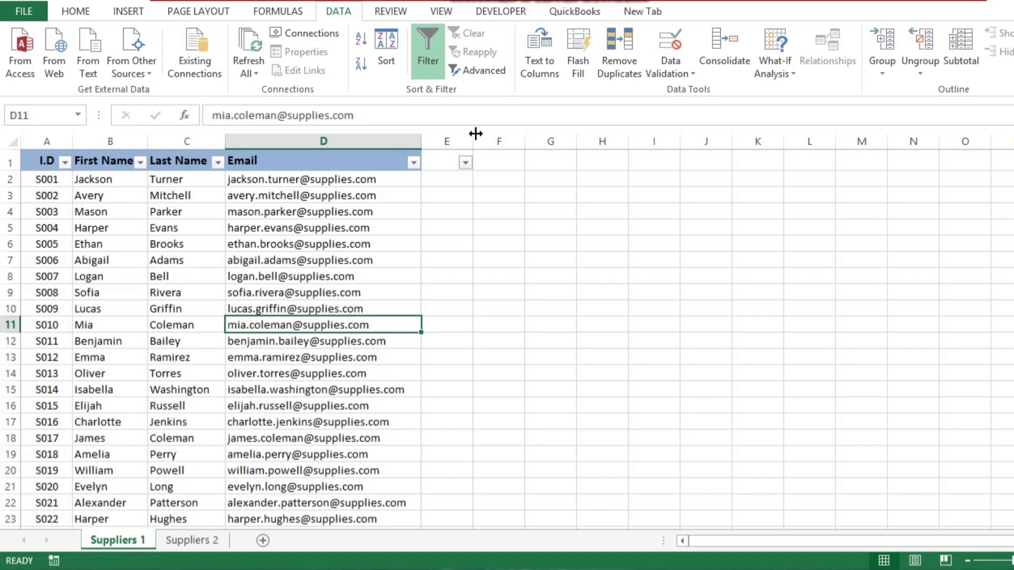
Step: Filter column E to show only the rows marked "Not Found"
click(465, 163)
click(305, 320)
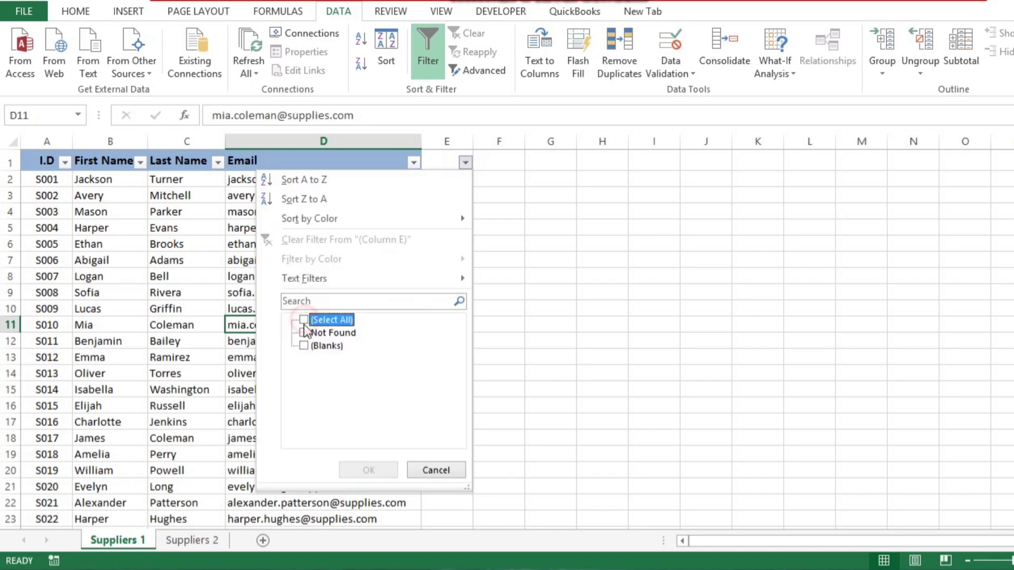
click(304, 333)
click(382, 471)
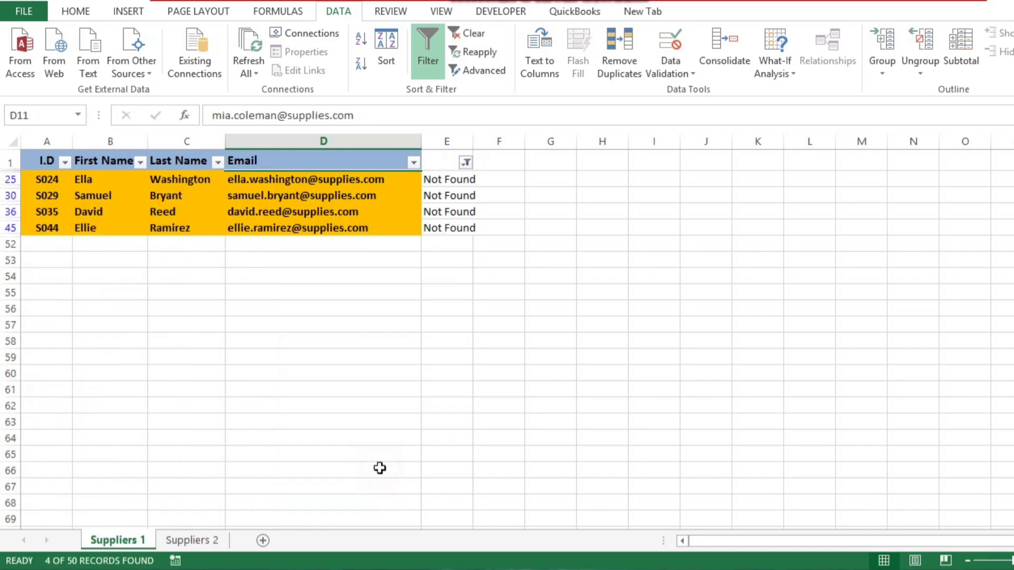